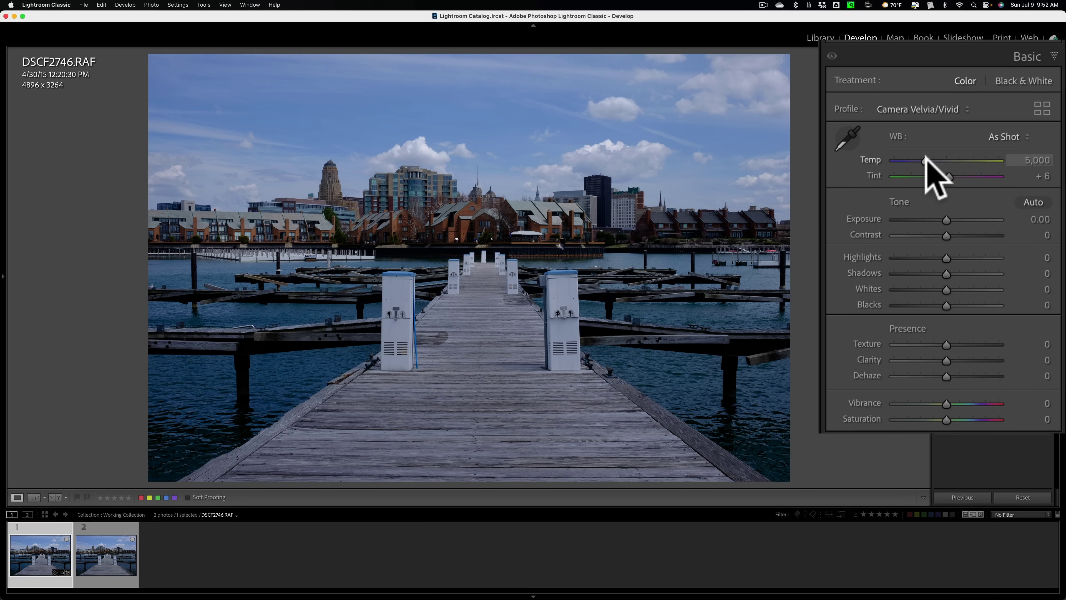
Step: Swing Temp and Tint to extreme casts, then reset Tint so the photo returns to 5,000 / +6
{"action": "mouse_move", "coordinate": [926, 160]}
{"action": "left_mouse_down"}
{"action": "mouse_move", "coordinate": [874, 157]}
{"action": "mouse_move", "coordinate": [1012, 159]}
{"action": "mouse_move", "coordinate": [925, 160]}
{"action": "left_mouse_up"}
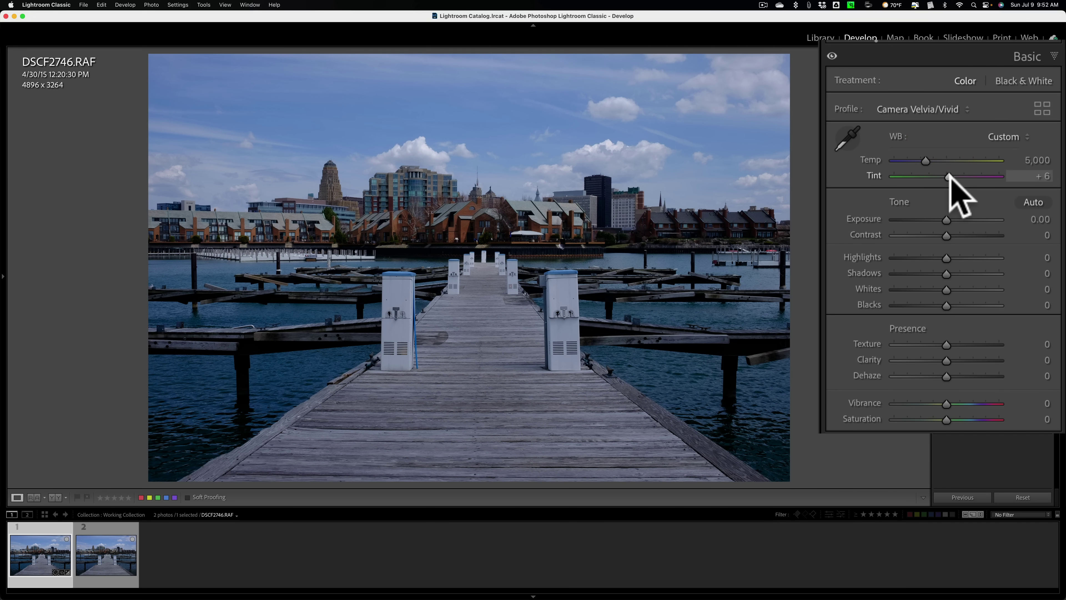
{"action": "left_click_drag", "start_coordinate": [947, 174], "coordinate": [1002, 176]}
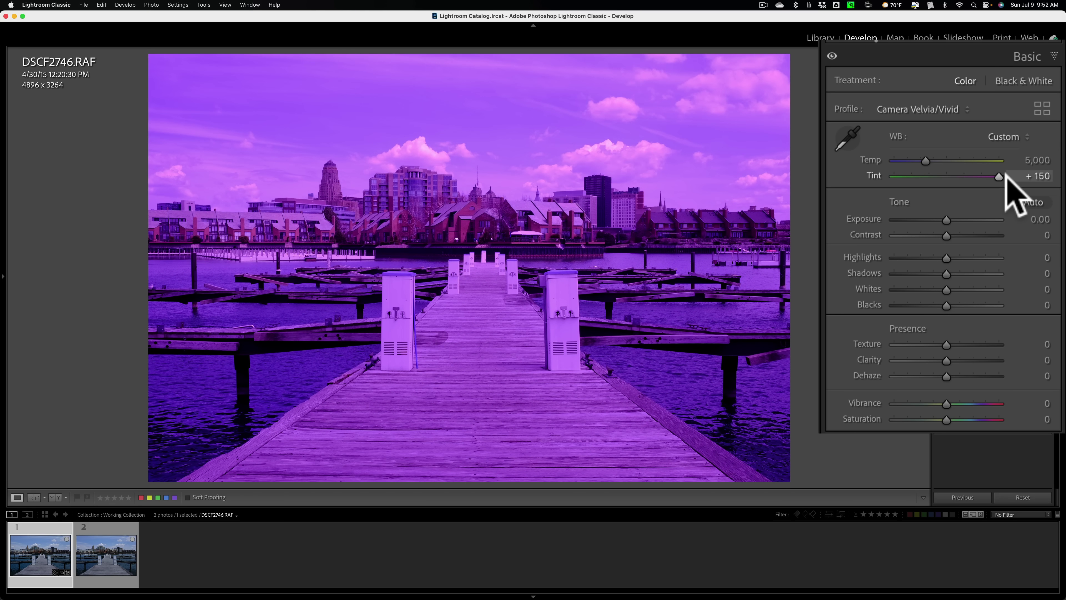
{"action": "double_click", "coordinate": [998, 176]}
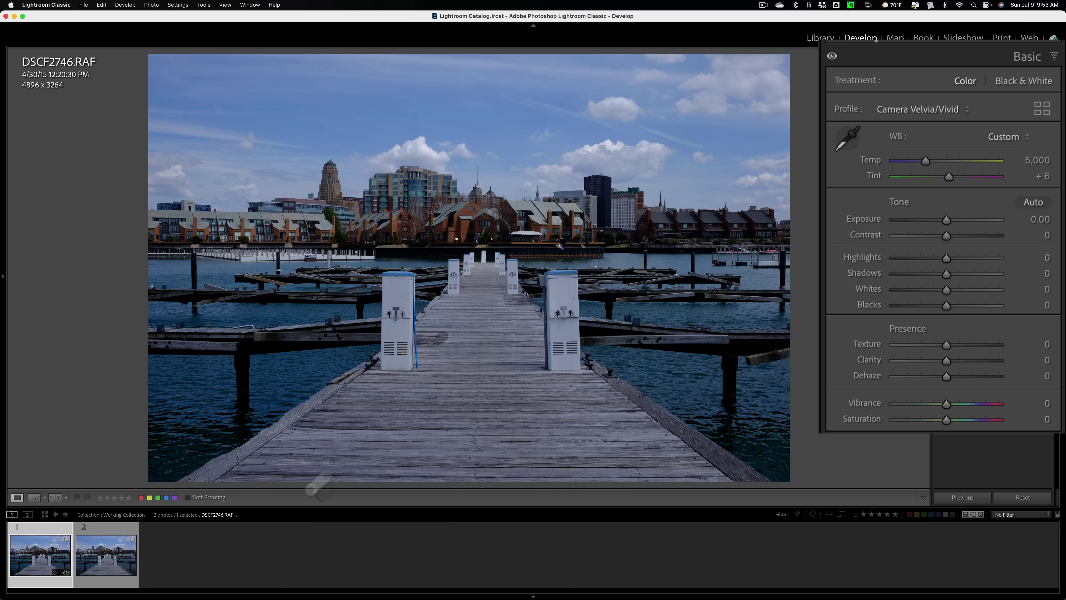
Step: On the JPG copy, push Temp and Tint to extremes, reset both to 0, then try minimum Temp
{"action": "left_click", "coordinate": [108, 552]}
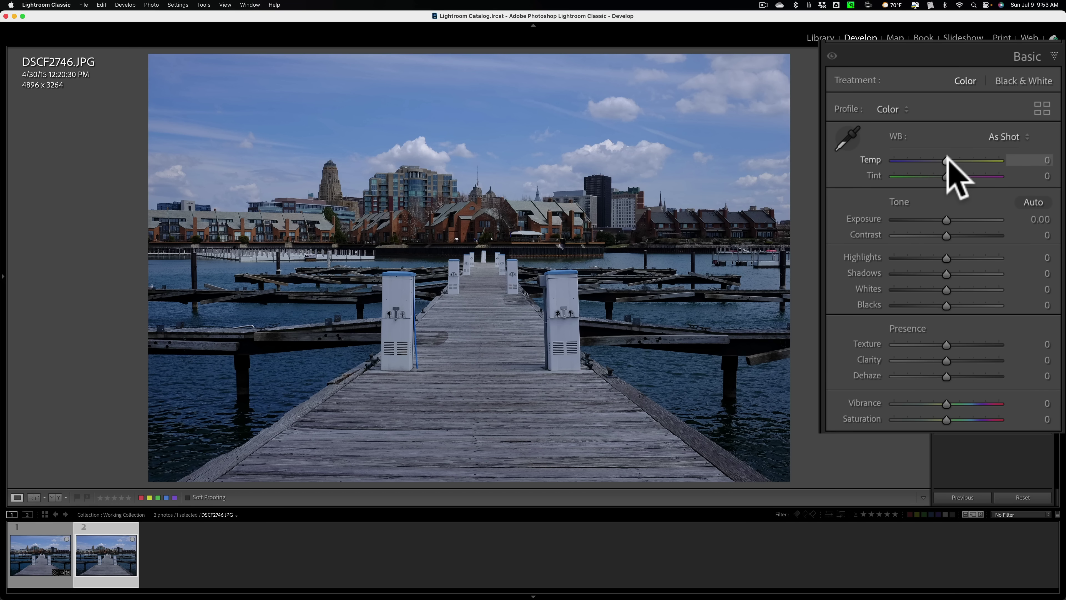
{"action": "left_click_drag", "start_coordinate": [946, 160], "coordinate": [844, 167]}
{"action": "double_click", "coordinate": [942, 171]}
{"action": "double_click", "coordinate": [923, 176]}
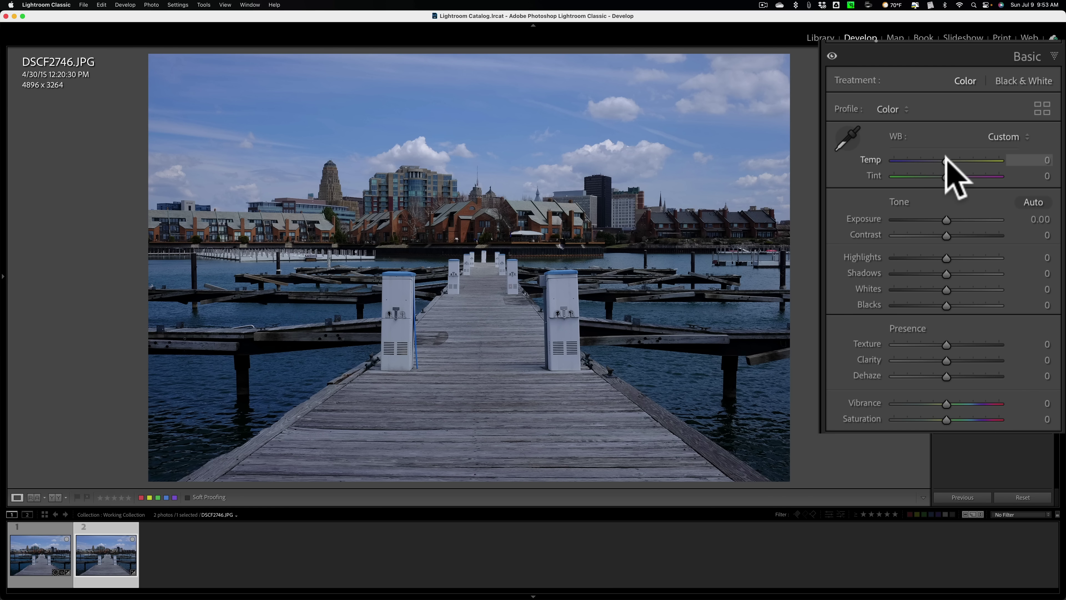
{"action": "mouse_move", "coordinate": [945, 159]}
{"action": "left_mouse_down"}
{"action": "mouse_move", "coordinate": [889, 160]}
{"action": "mouse_move", "coordinate": [1032, 157]}
{"action": "mouse_move", "coordinate": [942, 162]}
{"action": "left_mouse_up"}
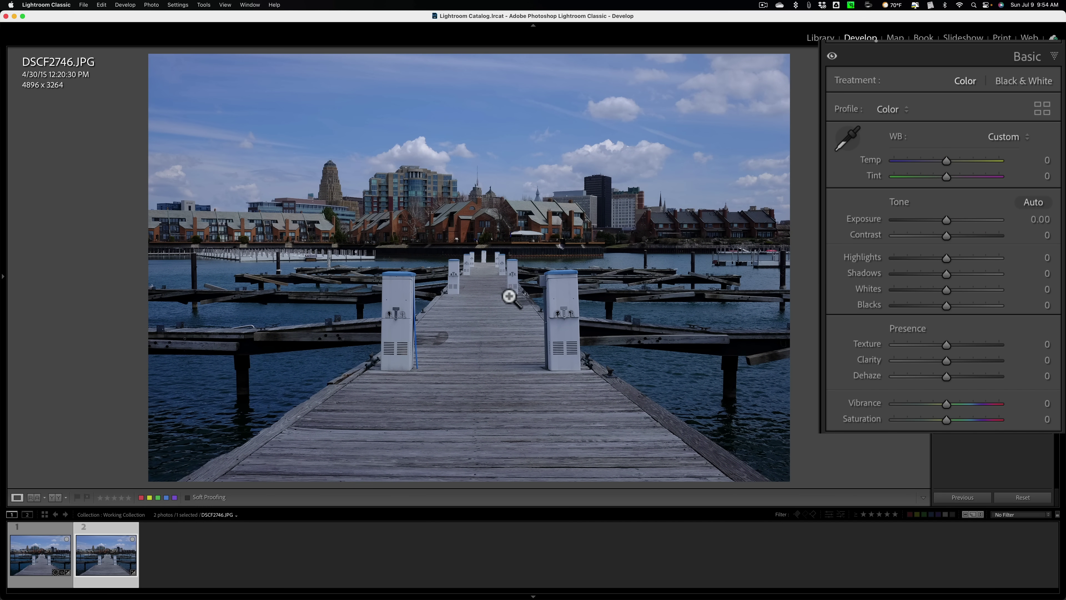
Step: On the RAF photo, swing Temp from cool to maximum warm, then nudge it around 5,217 and just below 5,000
{"action": "left_click", "coordinate": [42, 553]}
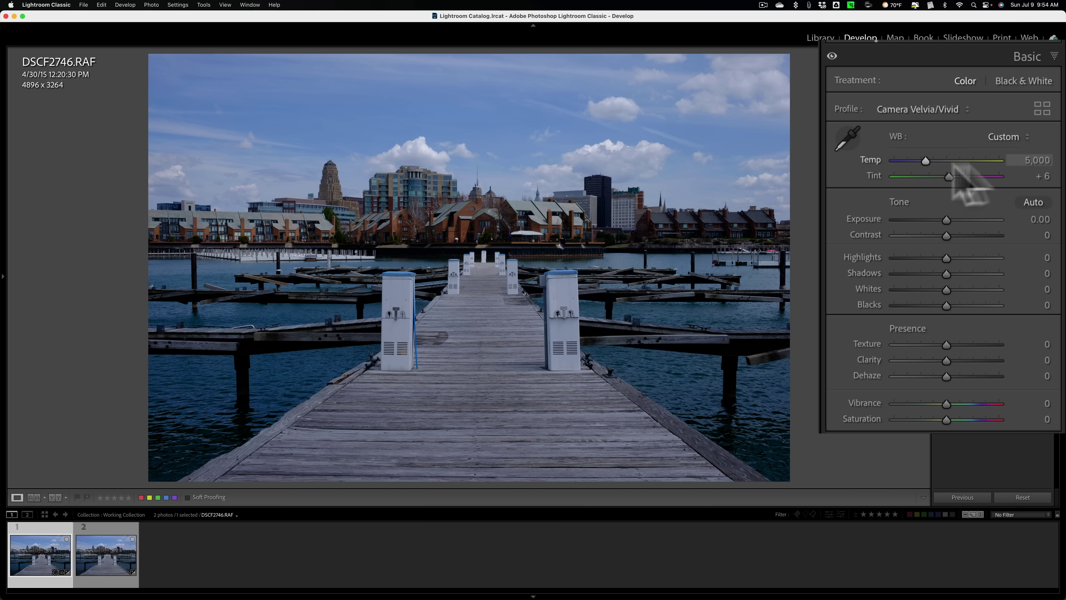
{"action": "mouse_move", "coordinate": [925, 161]}
{"action": "left_mouse_down"}
{"action": "mouse_move", "coordinate": [867, 160]}
{"action": "mouse_move", "coordinate": [1015, 162]}
{"action": "mouse_move", "coordinate": [926, 161]}
{"action": "left_mouse_up"}
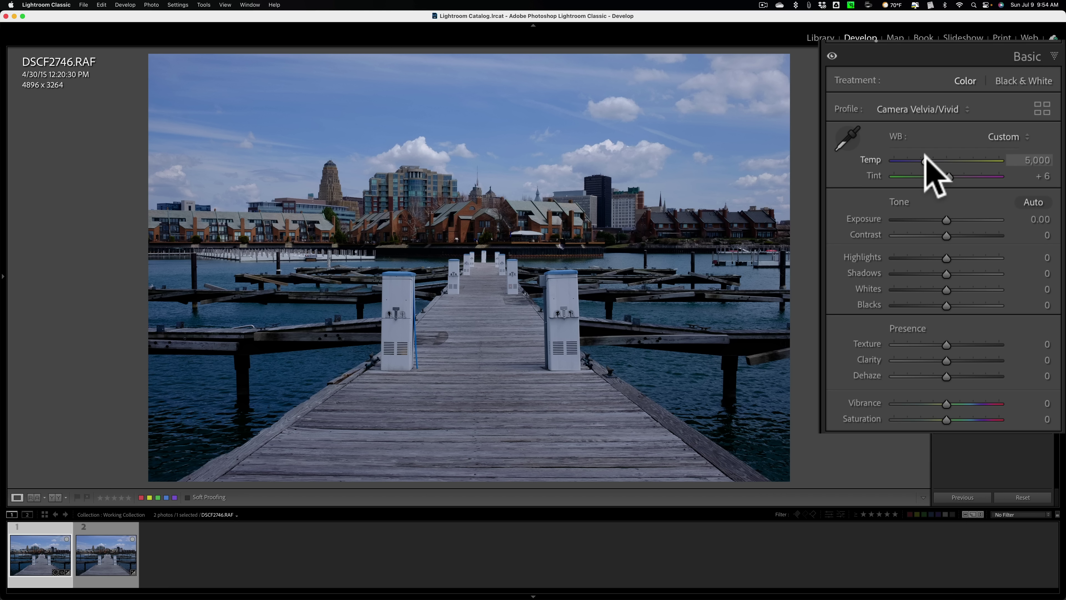
{"action": "left_click_drag", "start_coordinate": [924, 154], "coordinate": [927, 155]}
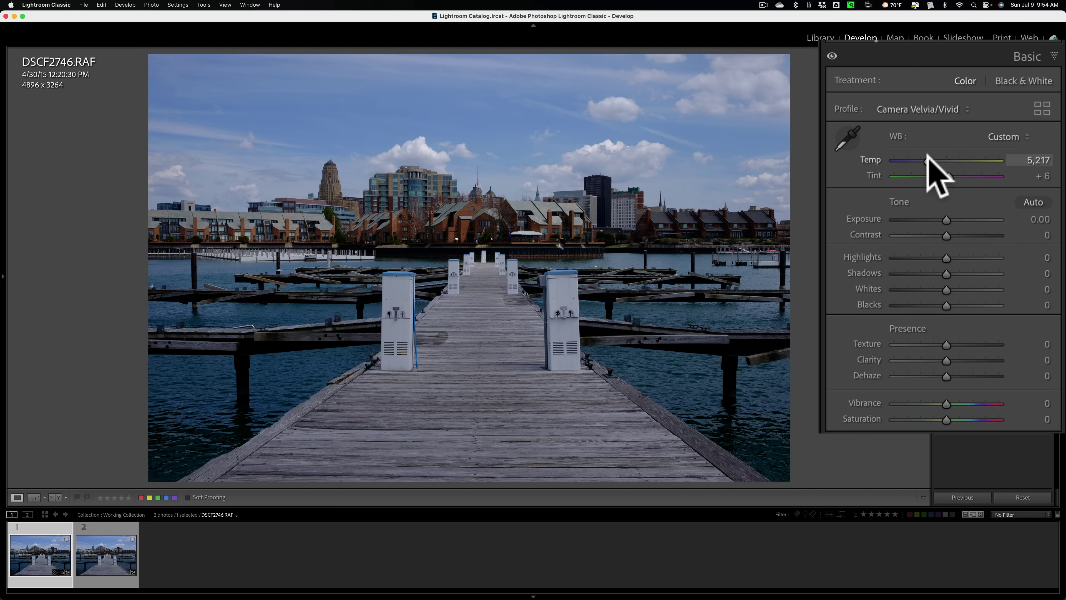
{"action": "left_click_drag", "start_coordinate": [927, 155], "coordinate": [926, 156]}
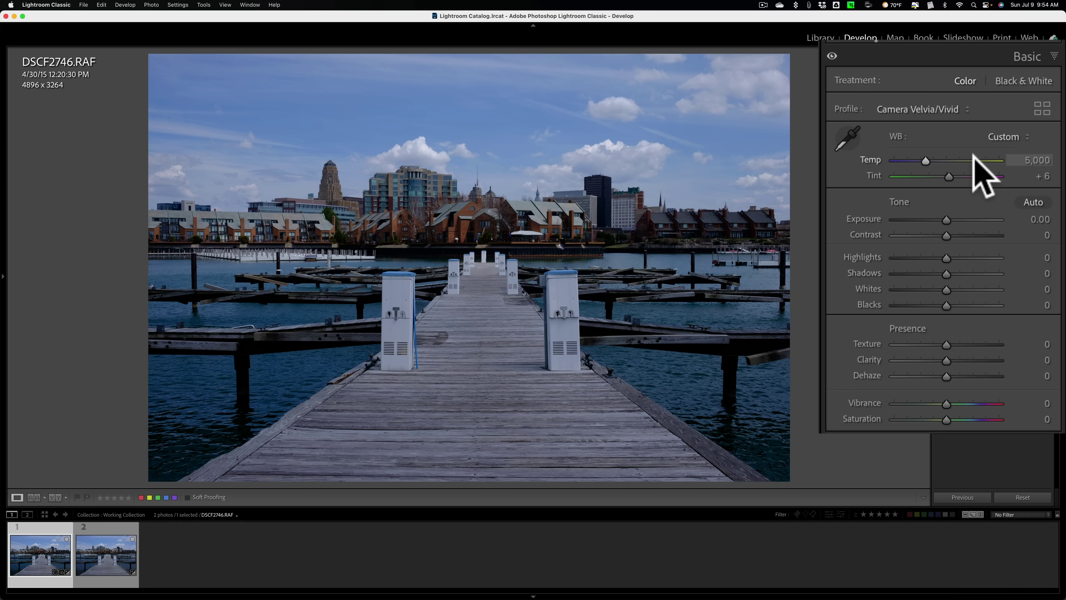
Step: Nudge Temp in small and Shift-sized large steps, returning it to 5,000
{"action": "key", "text": "Up"}
{"action": "key", "text": "Up"}
{"action": "key", "text": "Down"}
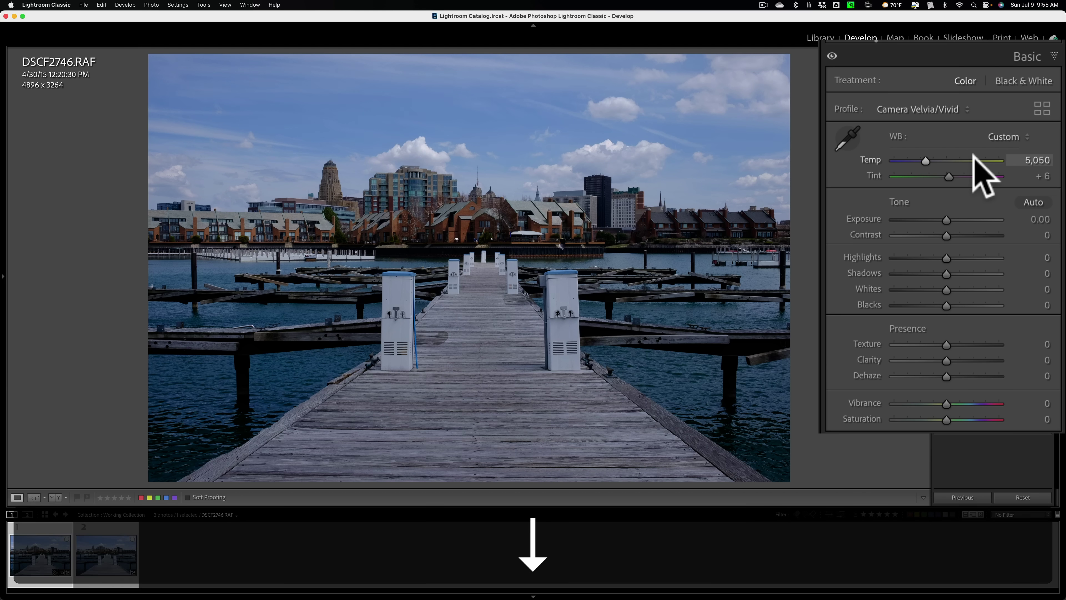
{"action": "key", "text": "Down"}
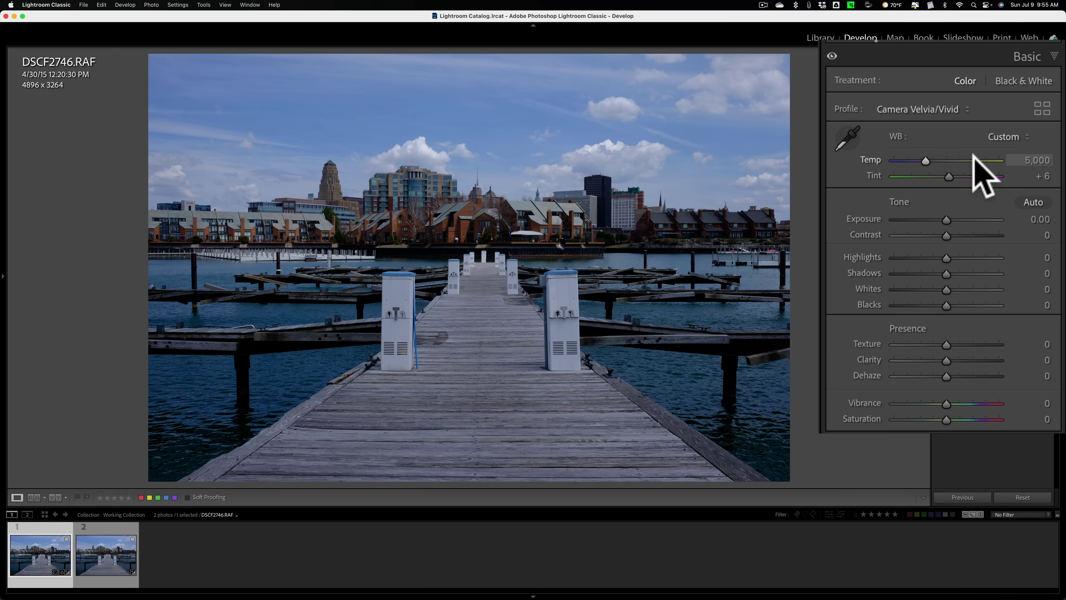
{"action": "key", "text": "Up"}
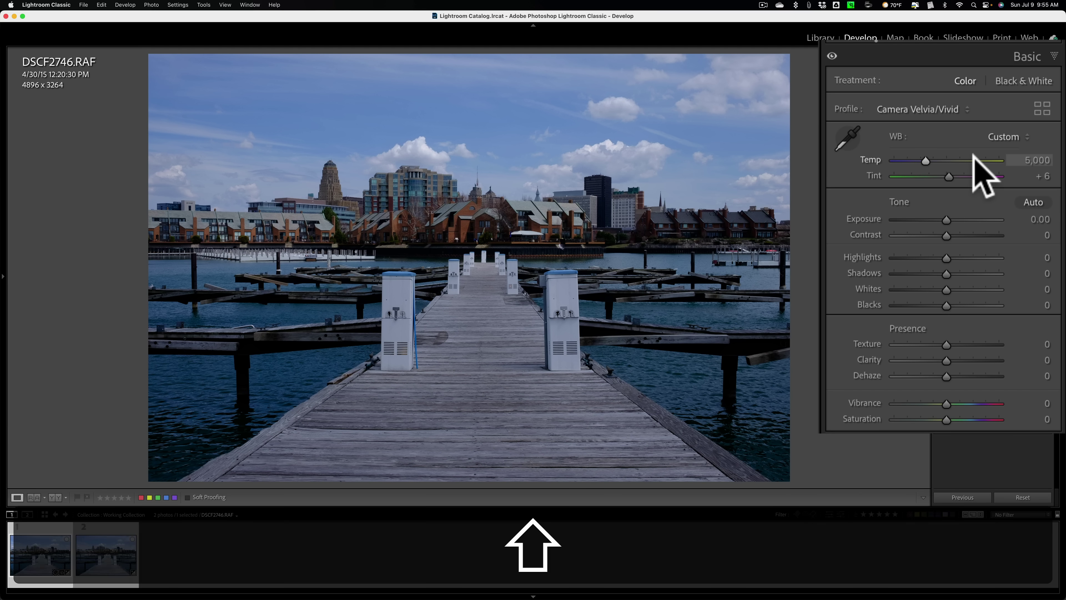
{"action": "key", "text": "shift+Up"}
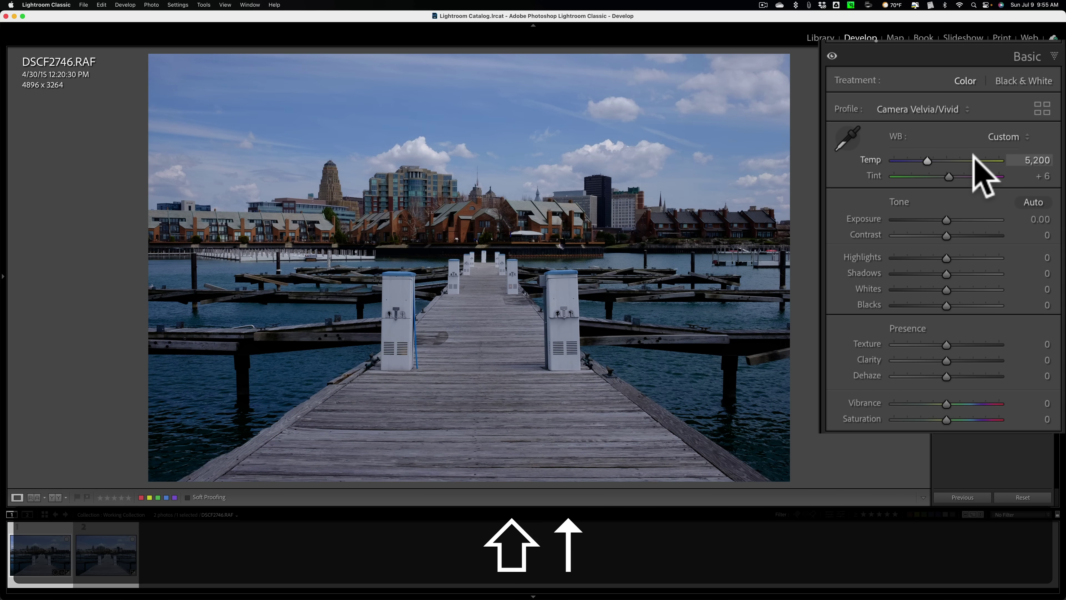
{"action": "key", "text": "shift+Up"}
{"action": "key", "text": "shift+Down"}
{"action": "key", "text": "shift+Down"}
{"action": "key", "text": "shift+Down"}
{"action": "key", "text": "shift+Down"}
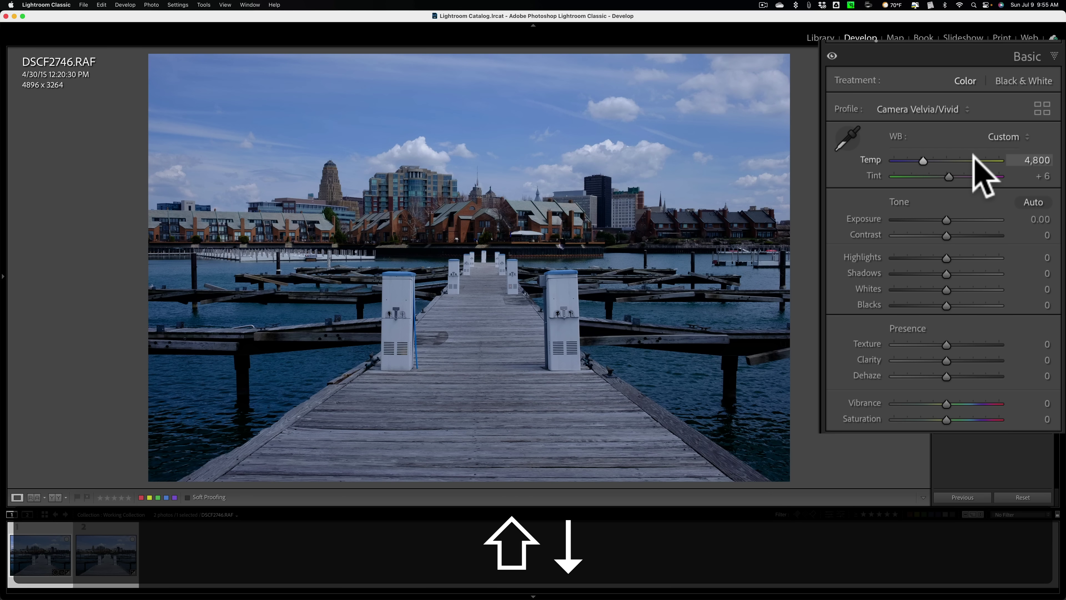
{"action": "key", "text": "shift+Up"}
{"action": "key", "text": "shift+Up"}
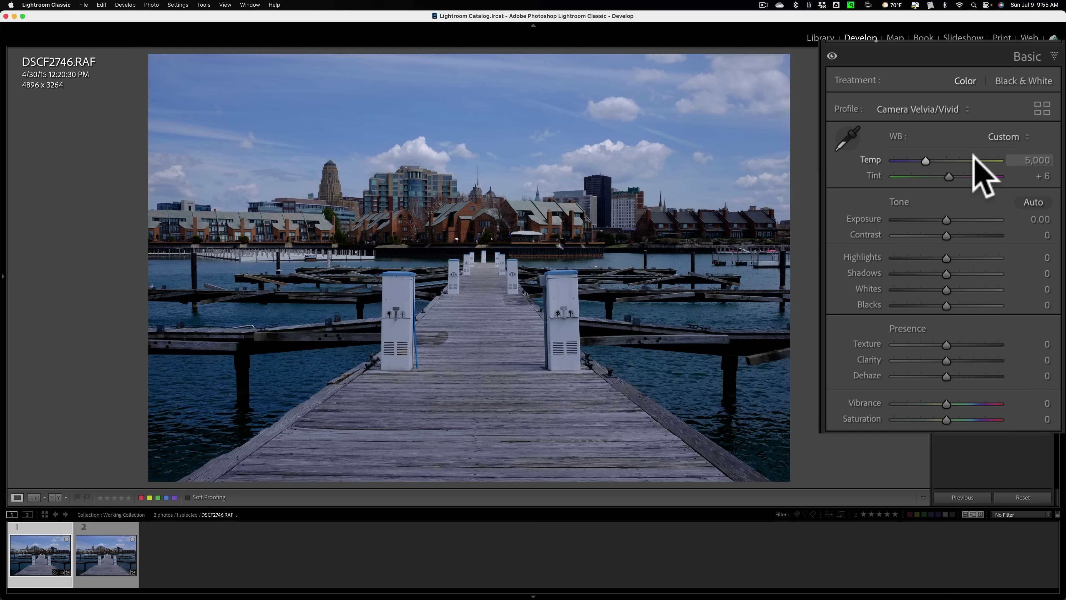
Step: Nudge Temp in the finest Option-arrow steps, reaching about 5,010
{"action": "key", "text": "alt"}
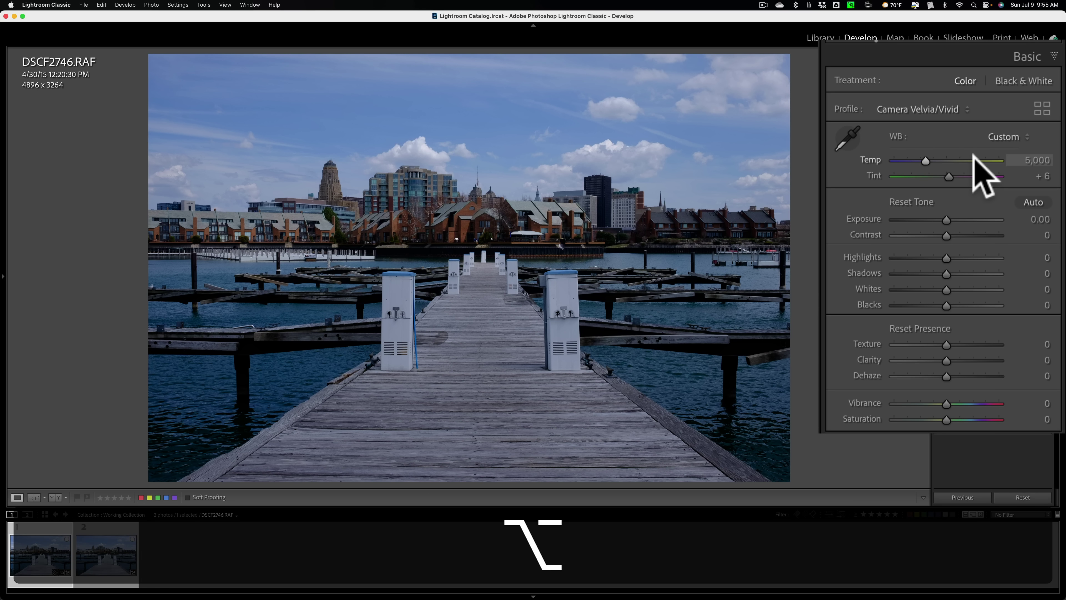
{"action": "key", "text": "alt+shift+Up"}
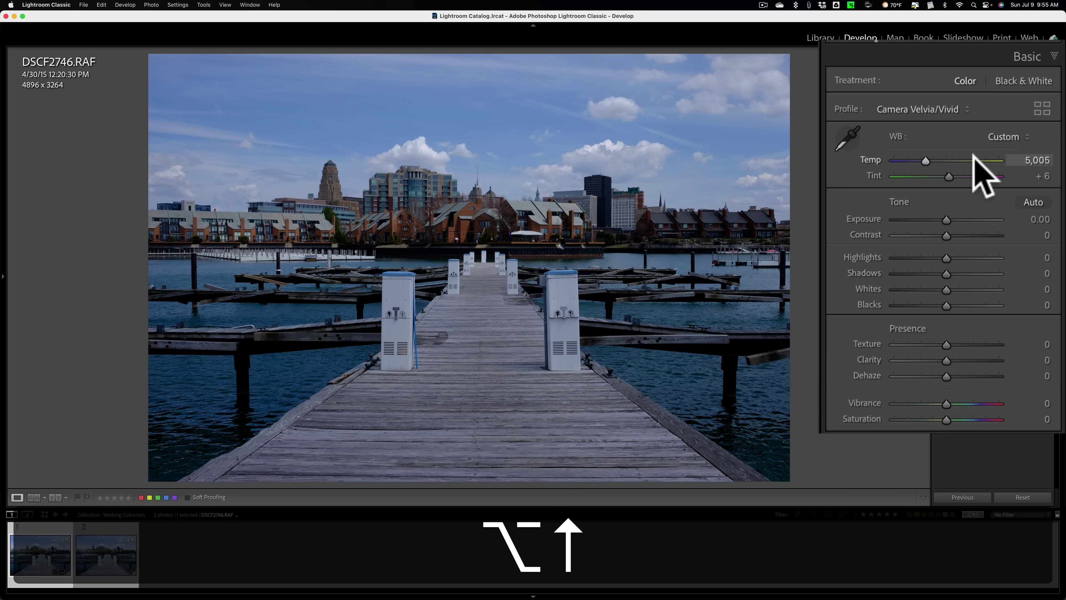
{"action": "key", "text": "alt+Up"}
{"action": "key", "text": "alt+Up"}
{"action": "key", "text": "alt+Up"}
{"action": "key", "text": "alt+Down"}
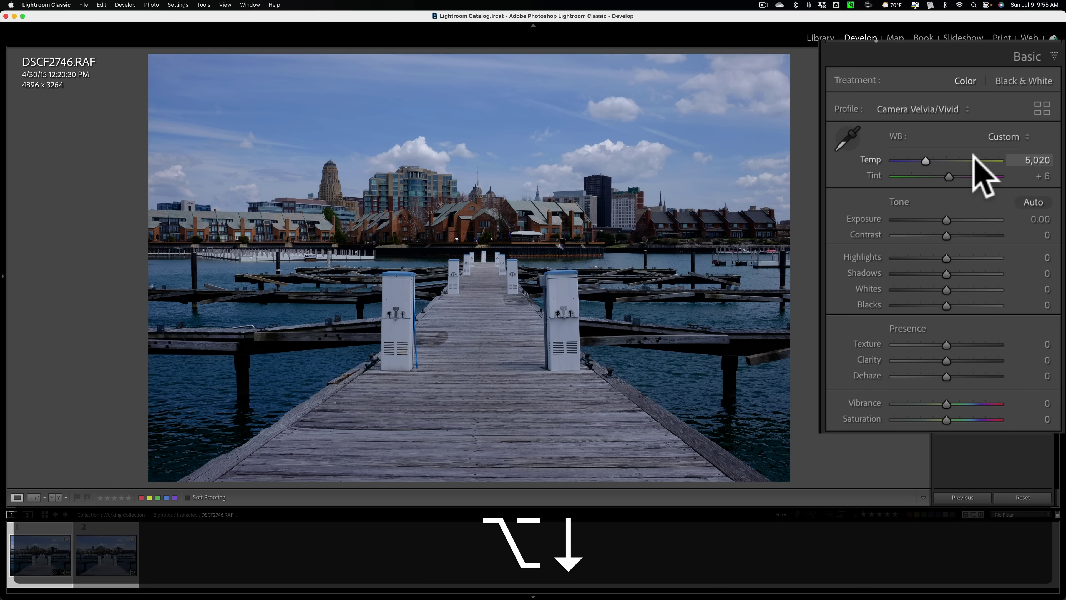
{"action": "key", "text": "alt+Down"}
{"action": "key", "text": "alt+Down"}
{"action": "key", "text": "alt+Up"}
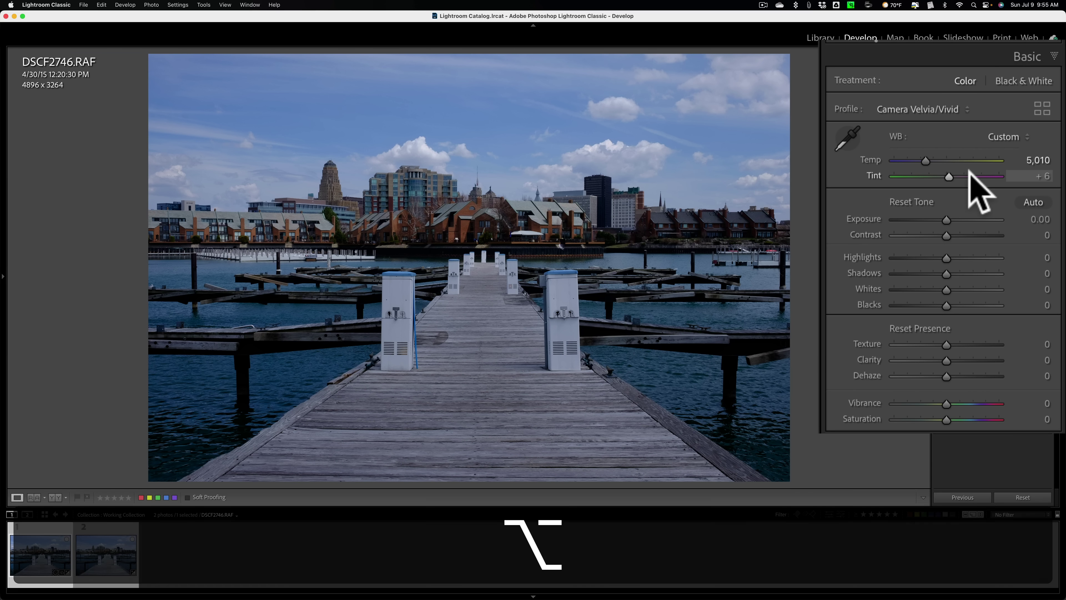
Step: Nudge Tint up to +30 and toward magenta, then reset Tint to +6 and Temp to 5,000
{"action": "key", "text": "alt+Up"}
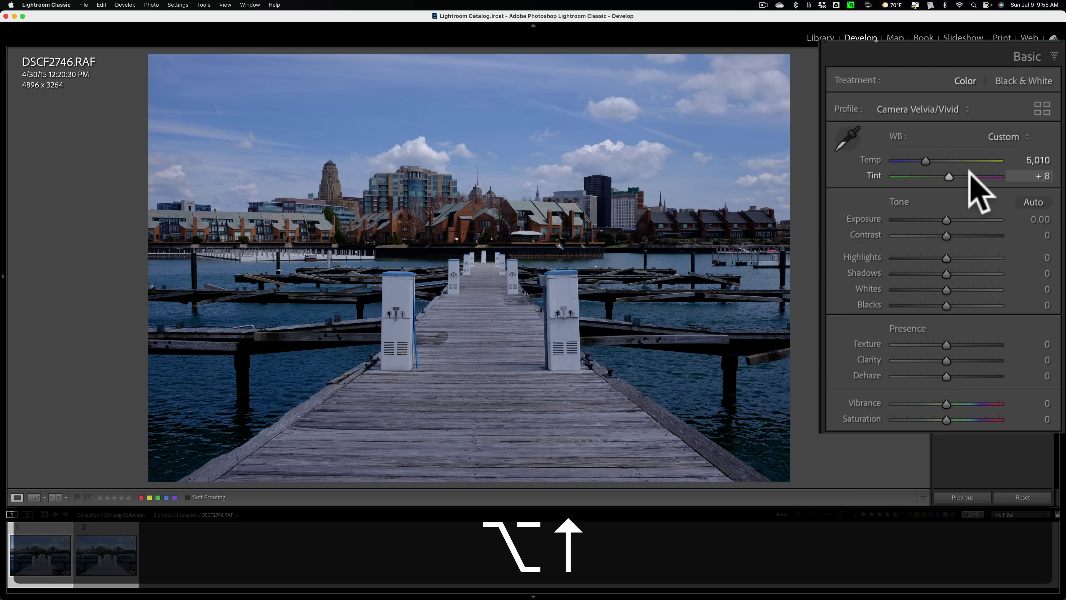
{"action": "key", "text": "alt+Down"}
{"action": "key", "text": "alt+Down"}
{"action": "key", "text": "alt+Up"}
{"action": "key", "text": "alt+Up"}
{"action": "key", "text": "alt+Up"}
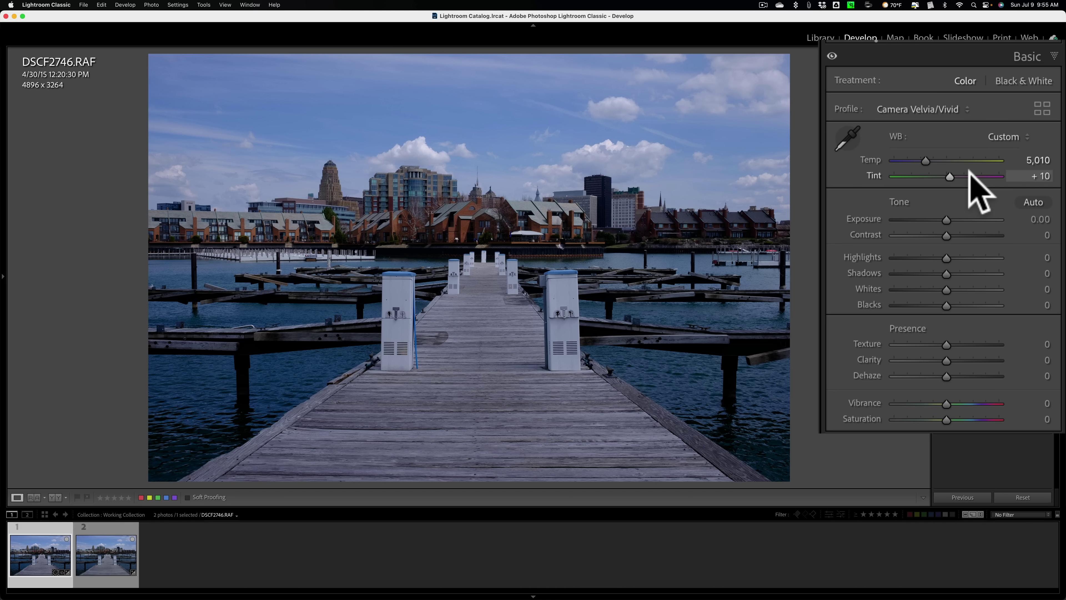
{"action": "key", "text": "Up"}
{"action": "key", "text": "Up"}
{"action": "key", "text": "Up"}
{"action": "key", "text": "Up"}
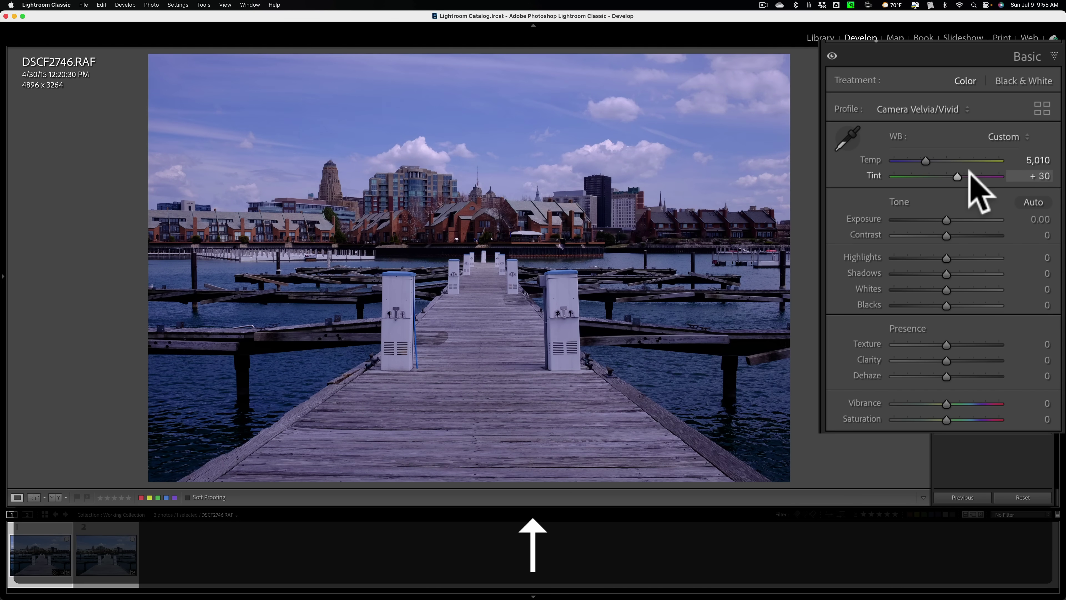
{"action": "key", "text": "shift+Up"}
{"action": "key", "text": "shift+Up"}
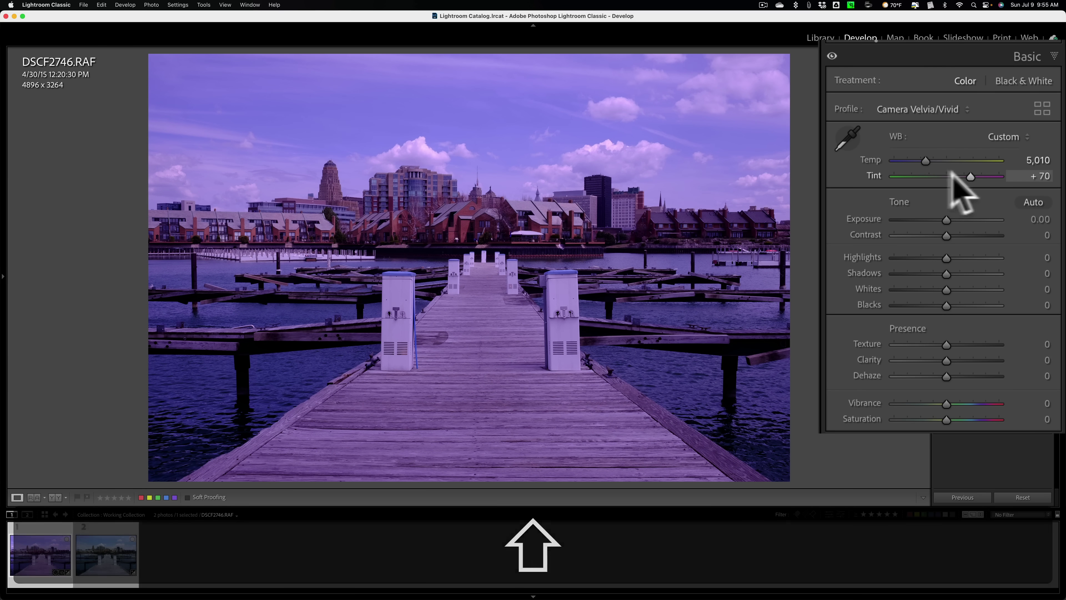
{"action": "double_click", "coordinate": [872, 175]}
{"action": "double_click", "coordinate": [870, 159]}
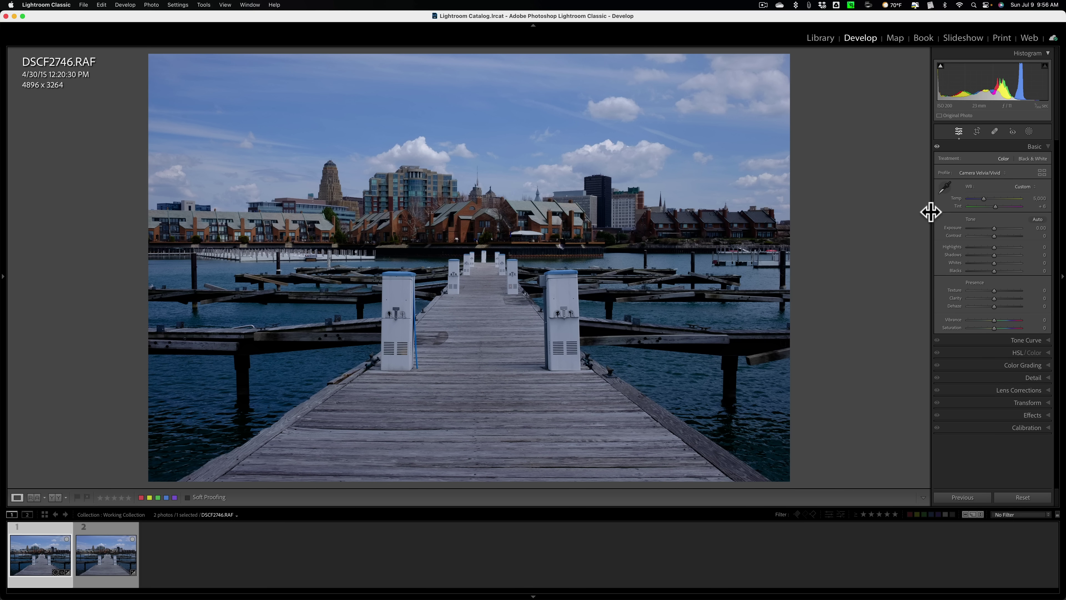
{"action": "left_click_drag", "start_coordinate": [930, 213], "coordinate": [840, 214]}
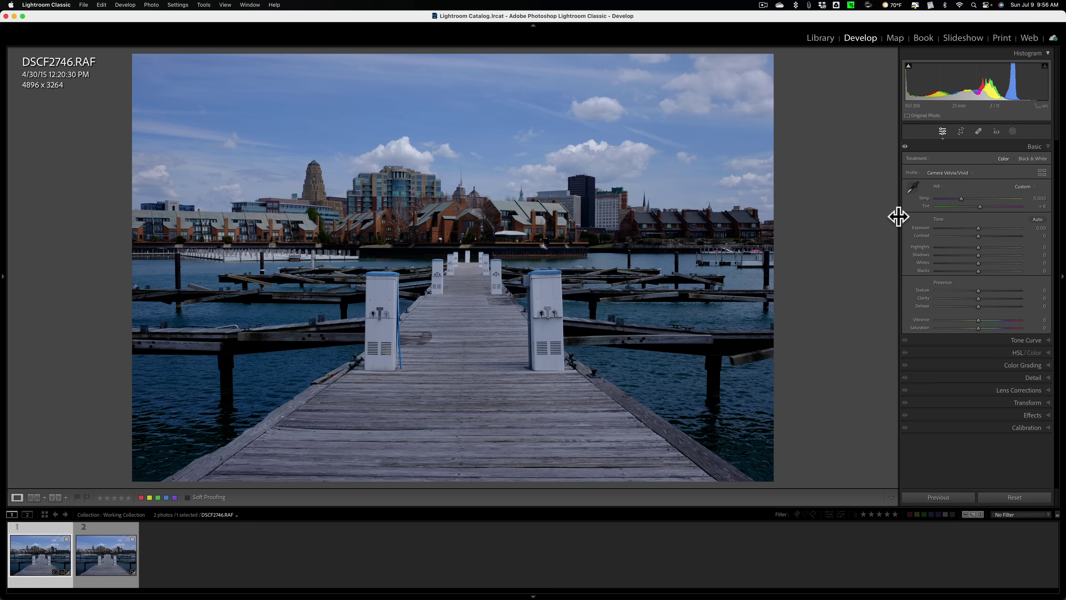
{"action": "left_click_drag", "start_coordinate": [898, 217], "coordinate": [871, 217]}
{"action": "left_click_drag", "start_coordinate": [961, 197], "coordinate": [962, 196]}
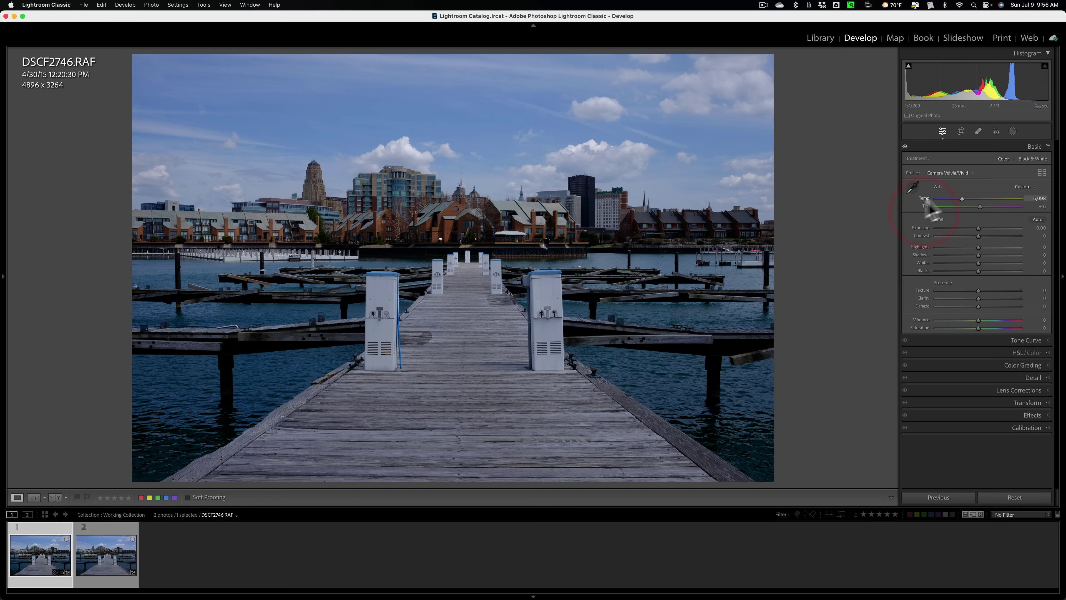
{"action": "key", "text": "alt"}
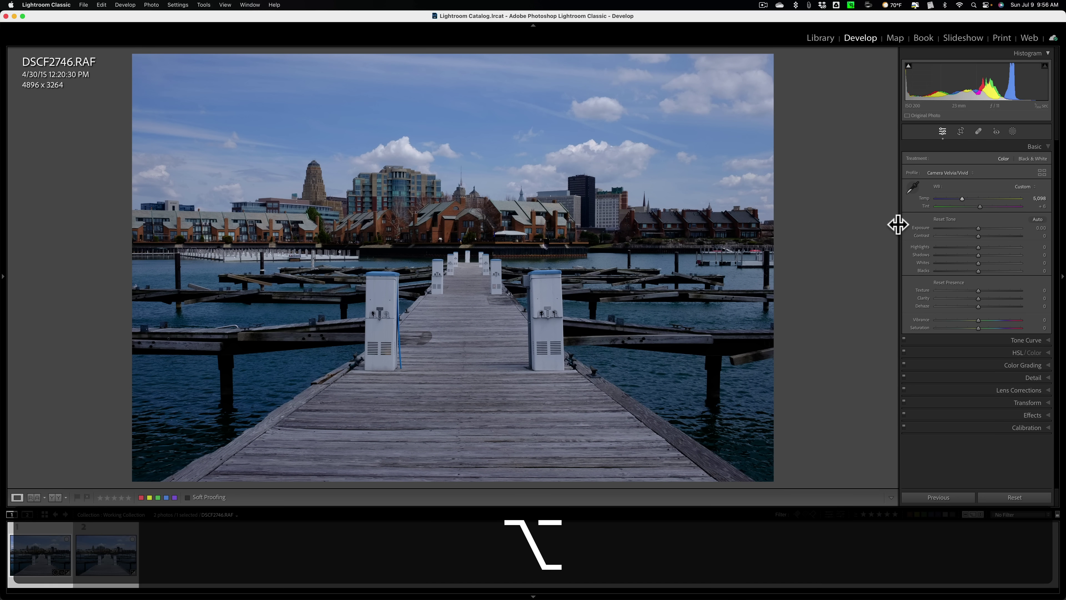
{"action": "left_click_drag", "start_coordinate": [897, 225], "coordinate": [655, 227]}
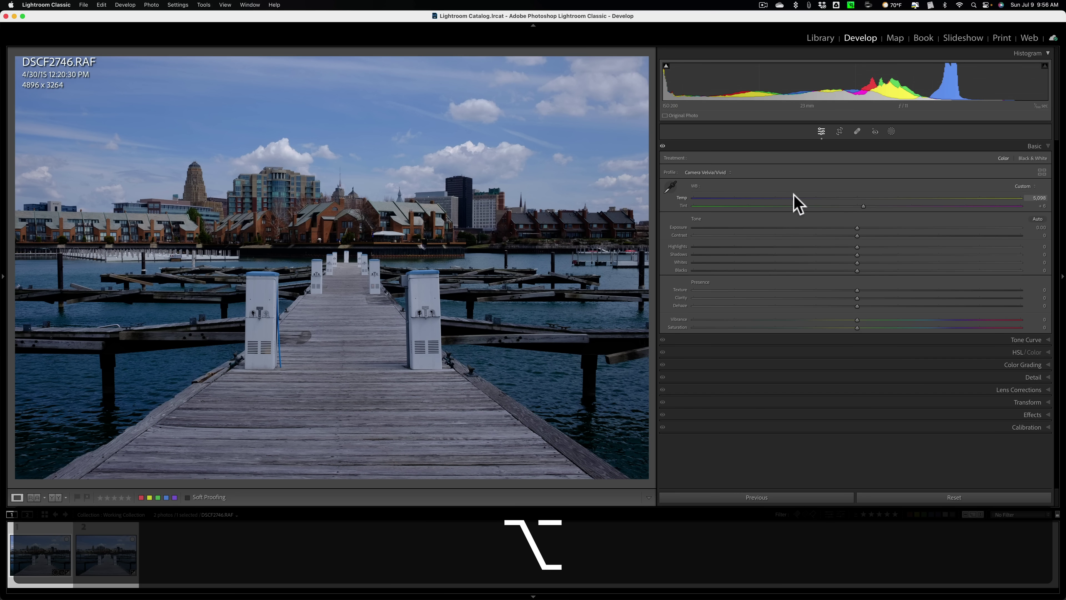
{"action": "left_click_drag", "start_coordinate": [795, 196], "coordinate": [796, 196]}
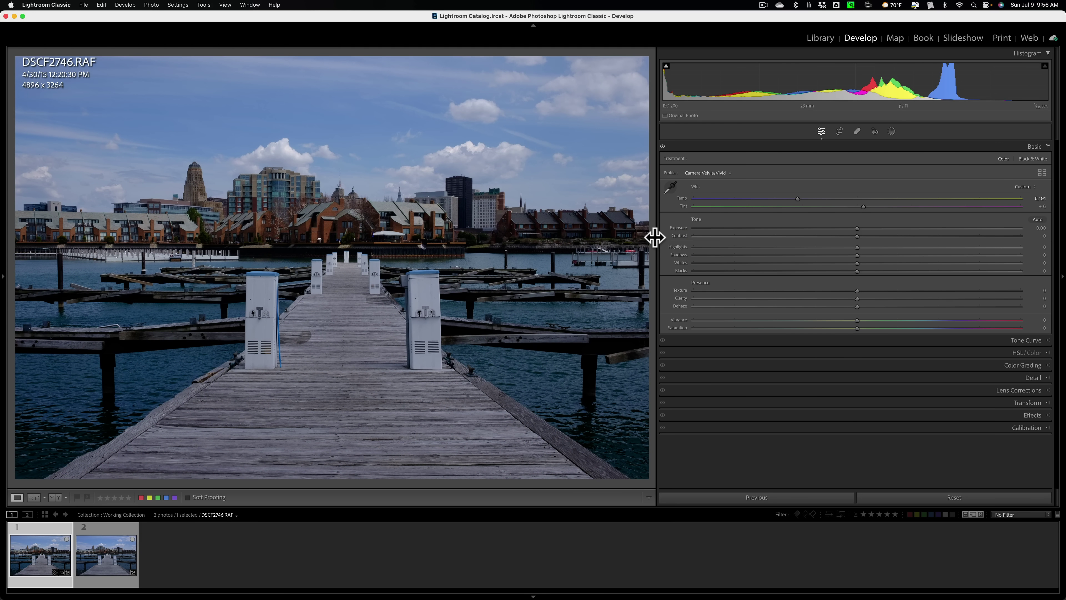
{"action": "left_click_drag", "start_coordinate": [654, 237], "coordinate": [899, 239]}
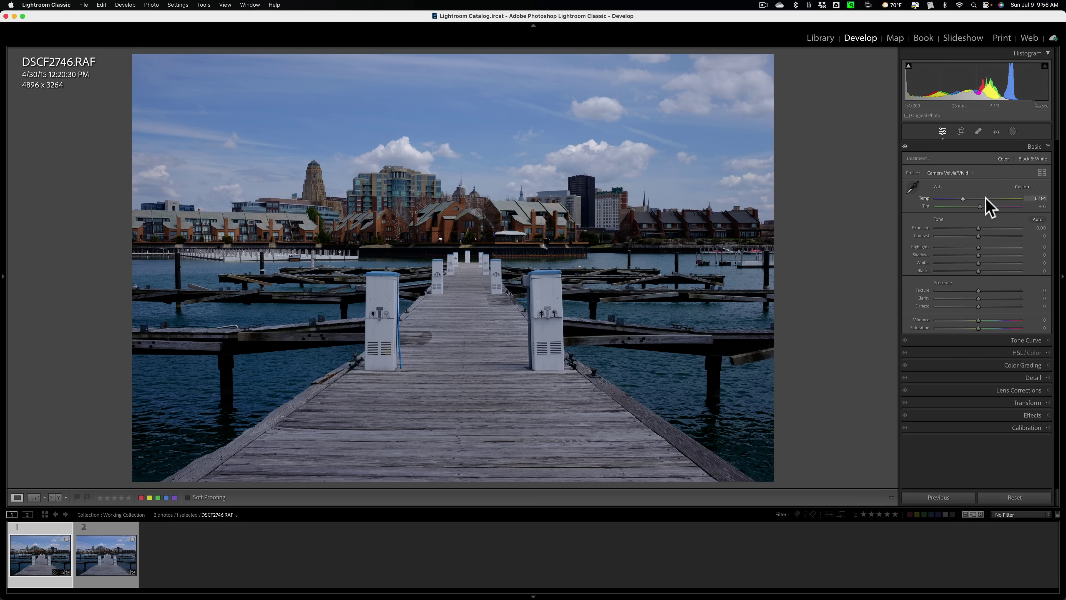
{"action": "double_click", "coordinate": [782, 313]}
{"action": "left_click", "coordinate": [870, 322]}
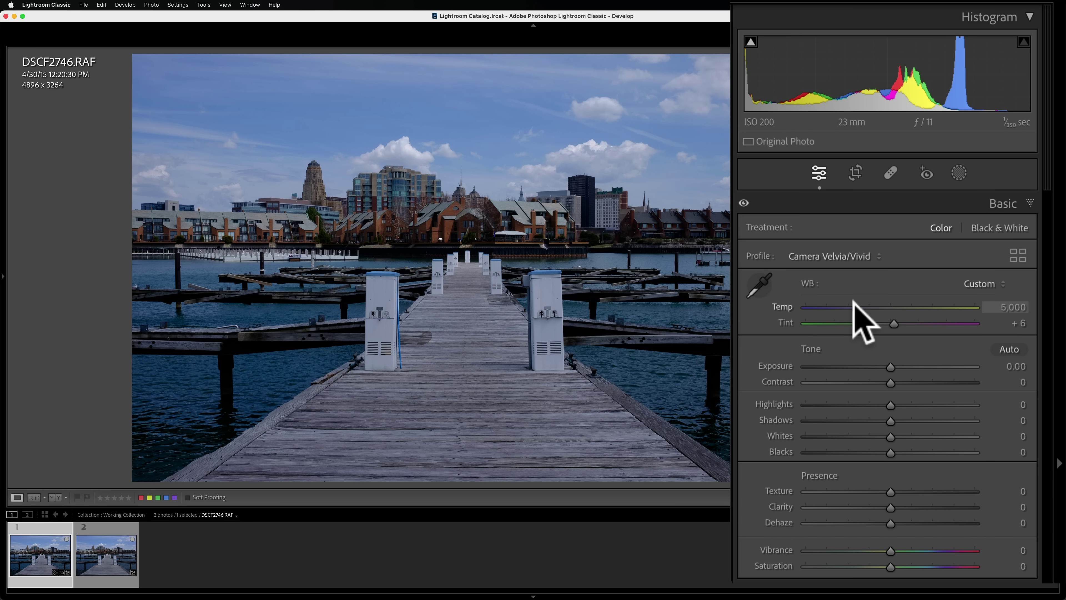
Step: Apply the Auto white balance preset, then restore As Shot at Temp 5,000 and Tint +6
{"action": "left_click", "coordinate": [977, 284]}
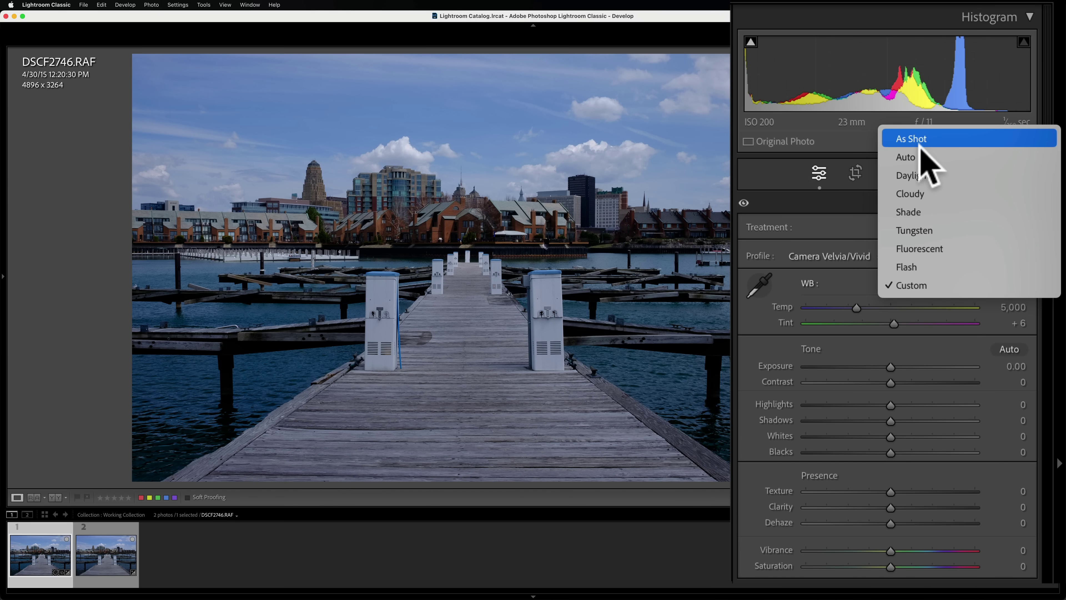
{"action": "left_click", "coordinate": [918, 155]}
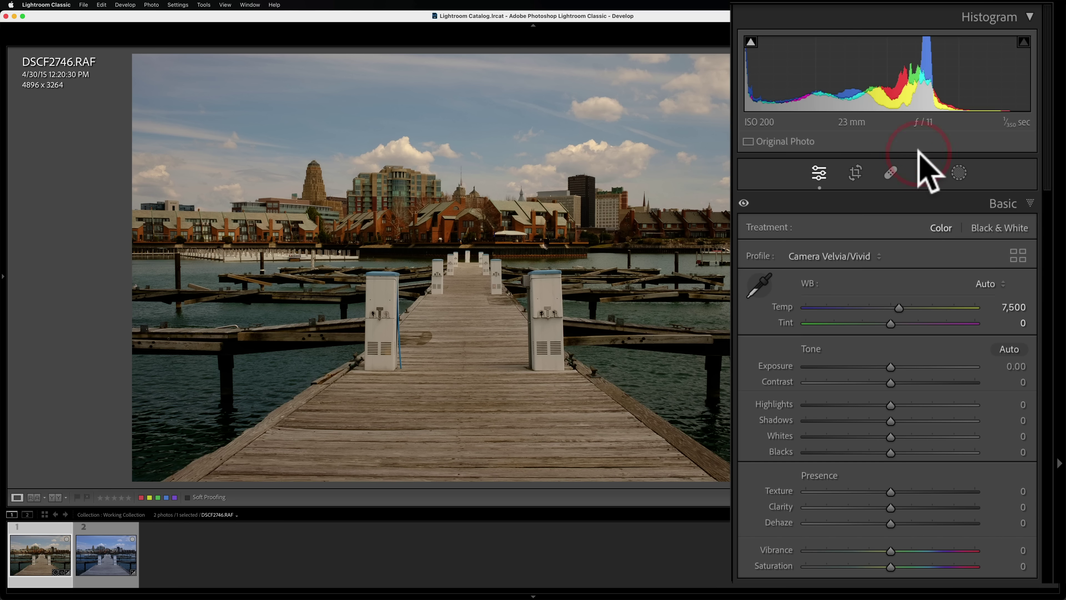
{"action": "left_click", "coordinate": [985, 283]}
{"action": "left_click", "coordinate": [927, 265]}
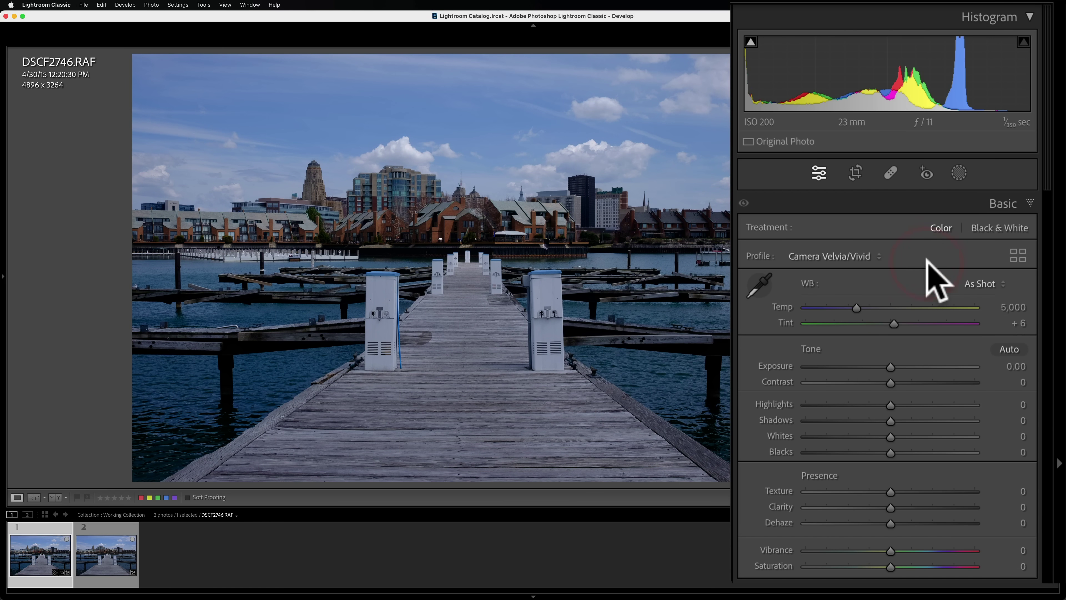
{"action": "left_click", "coordinate": [974, 281]}
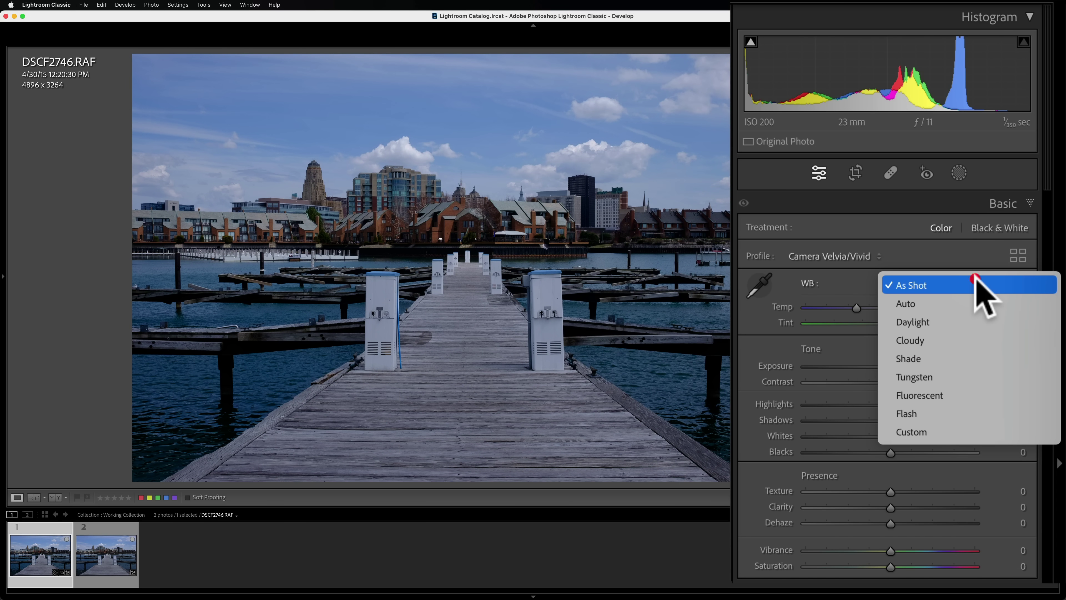
{"action": "left_click", "coordinate": [948, 318]}
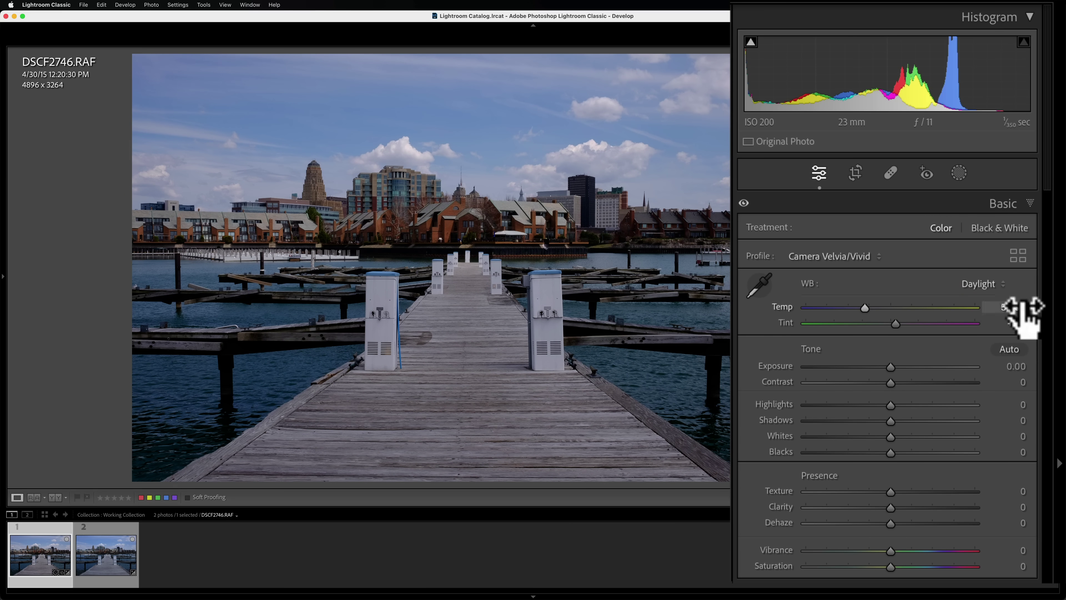
{"action": "left_click", "coordinate": [977, 285]}
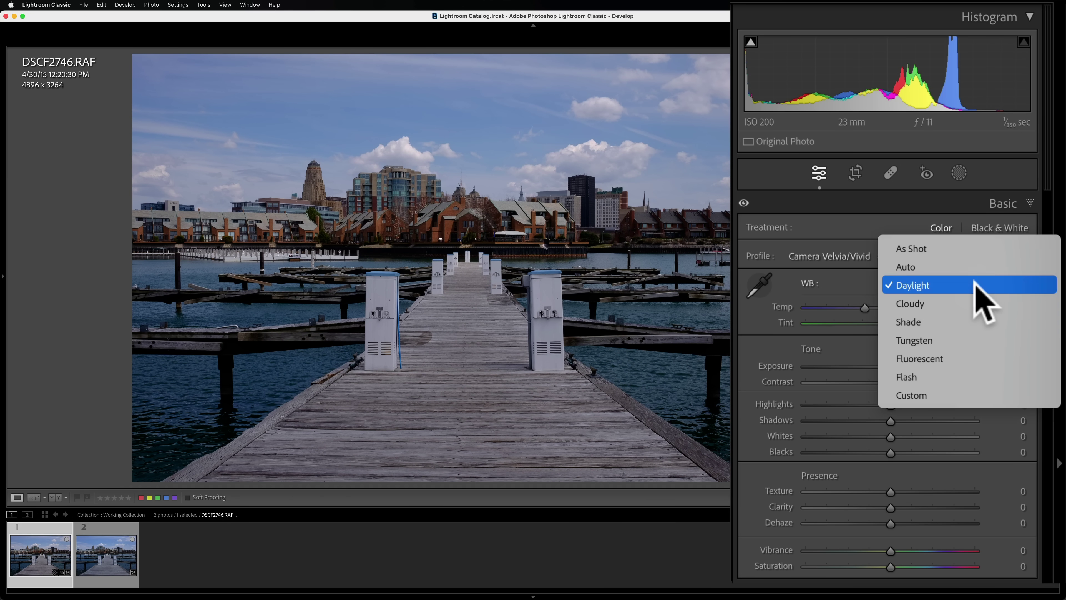
{"action": "left_click", "coordinate": [957, 302]}
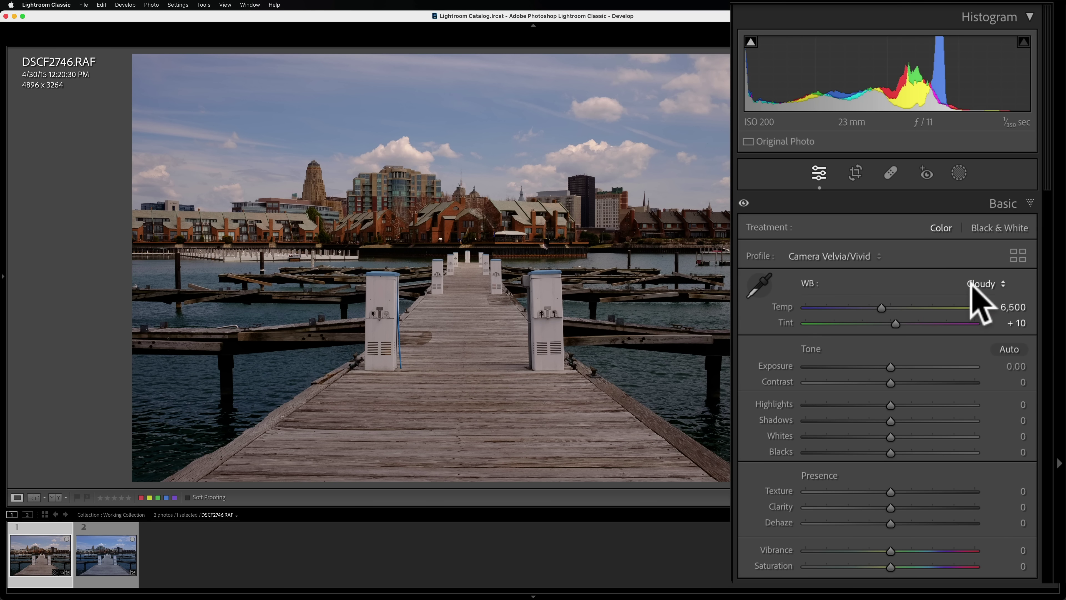
{"action": "left_click", "coordinate": [974, 289]}
{"action": "left_click", "coordinate": [963, 299]}
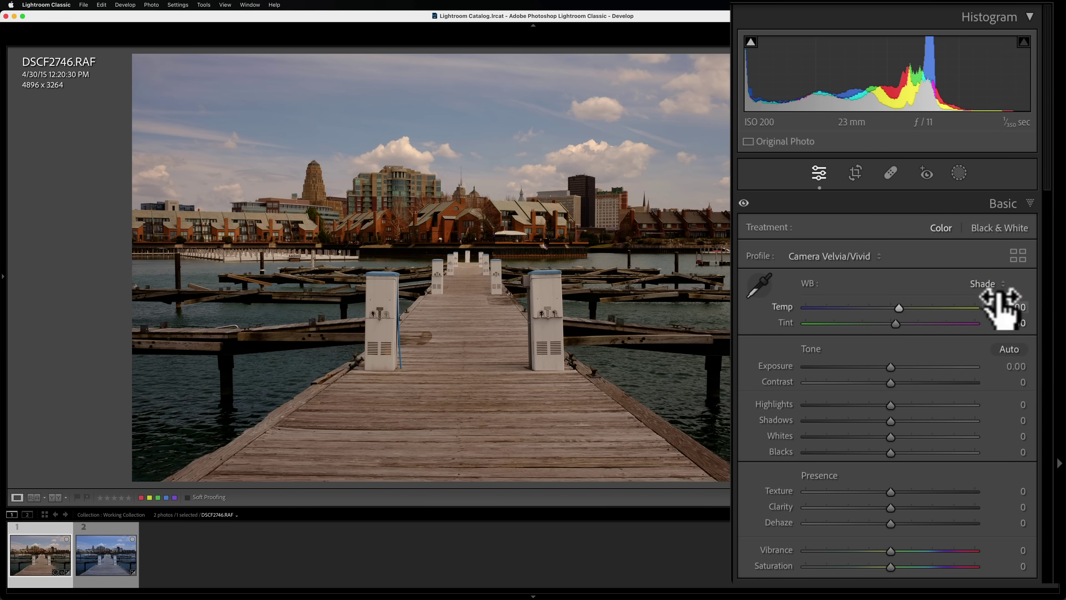
{"action": "left_click", "coordinate": [978, 285]}
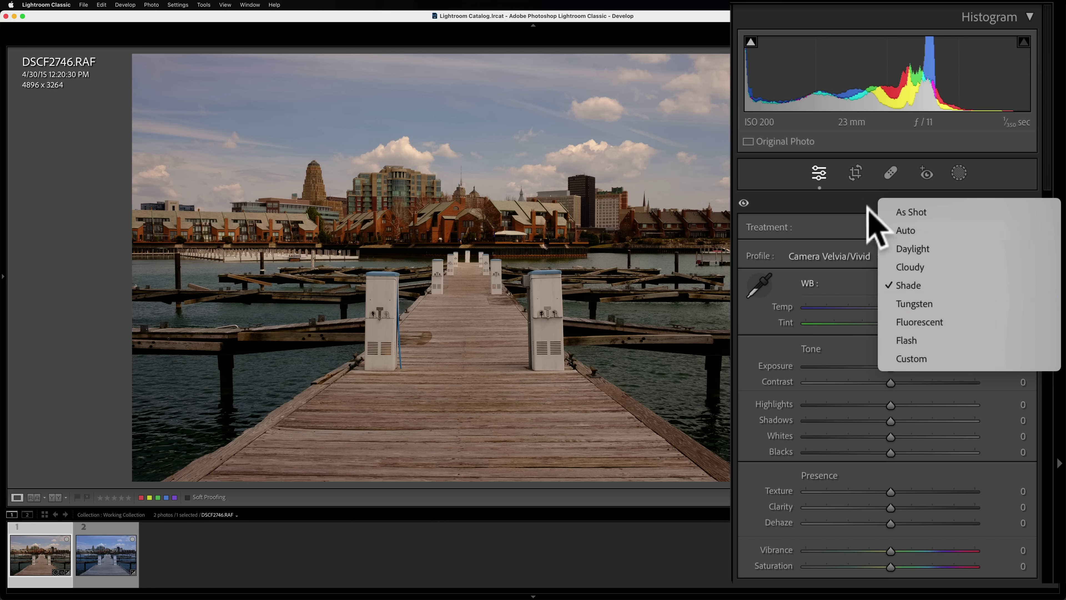
{"action": "left_click", "coordinate": [909, 211]}
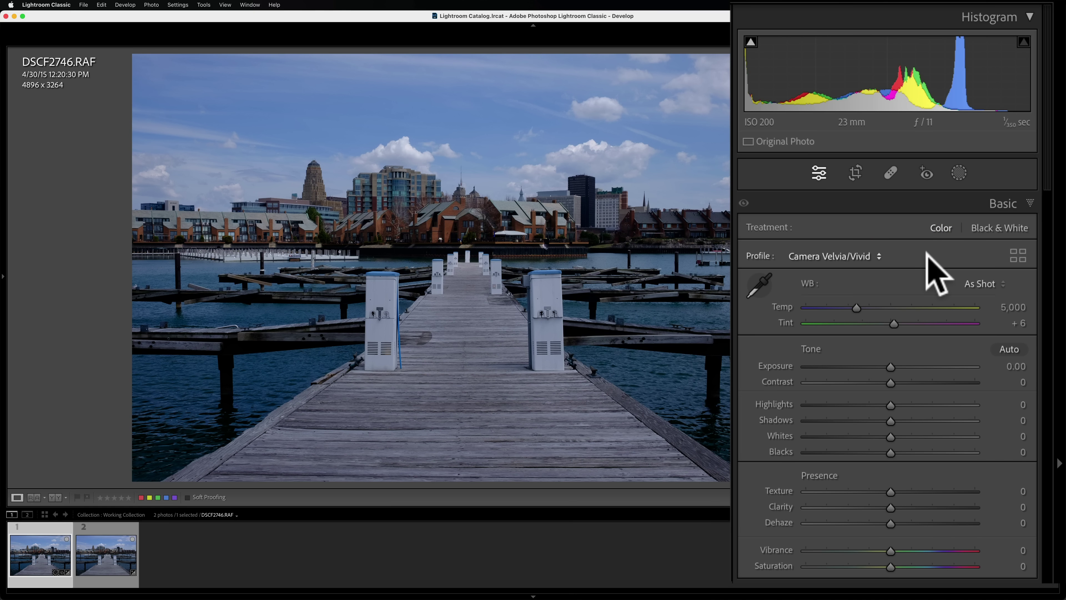
{"action": "left_click", "coordinate": [982, 284]}
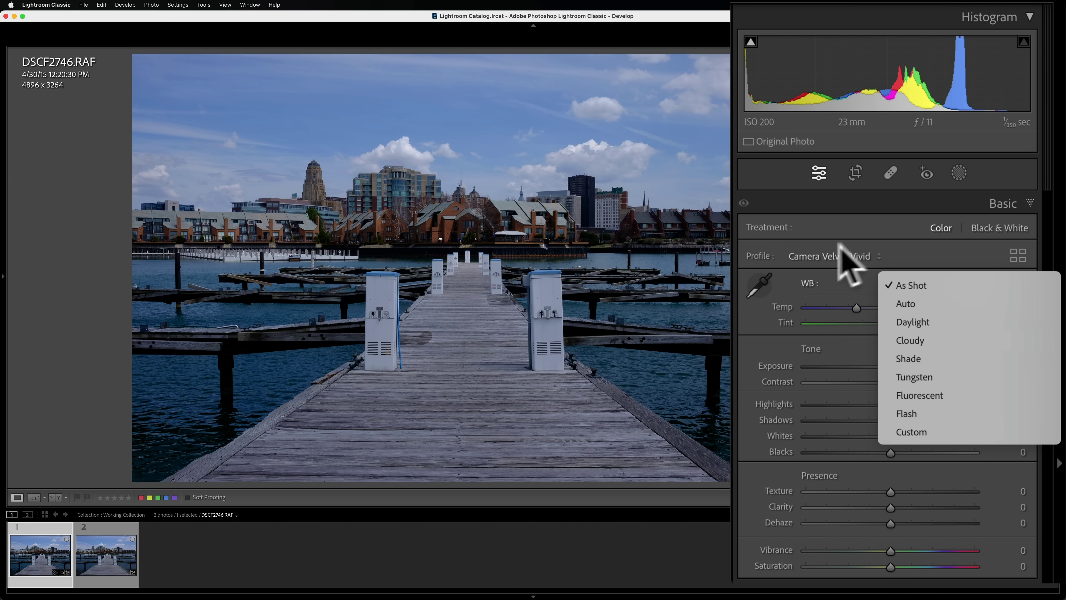
Step: Set the JPG copy's white balance to As Shot, then return to the RAF photo
{"action": "left_click", "coordinate": [857, 245]}
{"action": "left_click", "coordinate": [106, 543]}
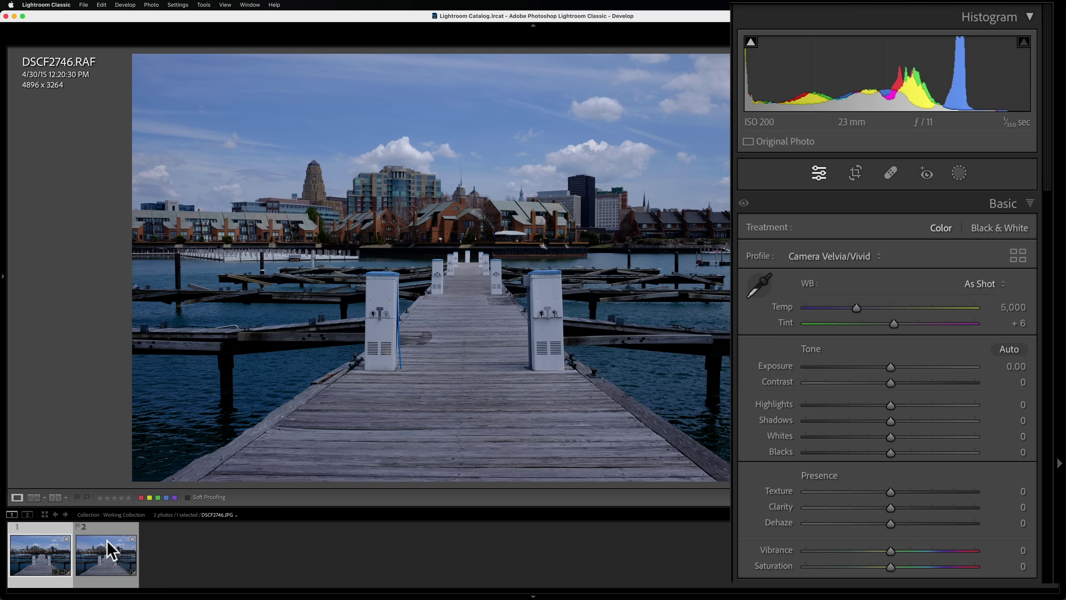
{"action": "left_click", "coordinate": [990, 282]}
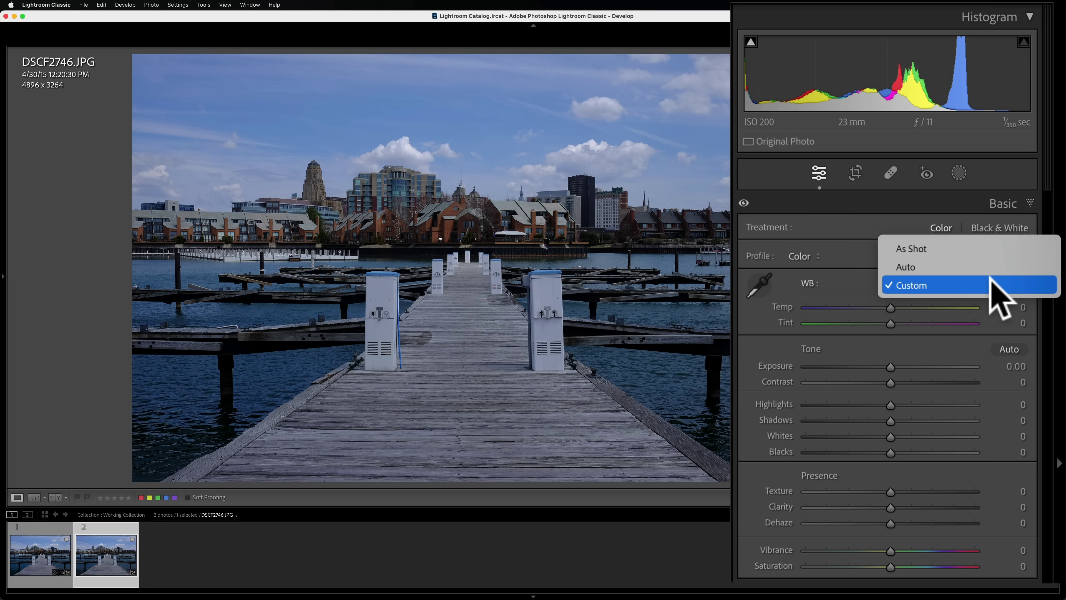
{"action": "left_click", "coordinate": [926, 249]}
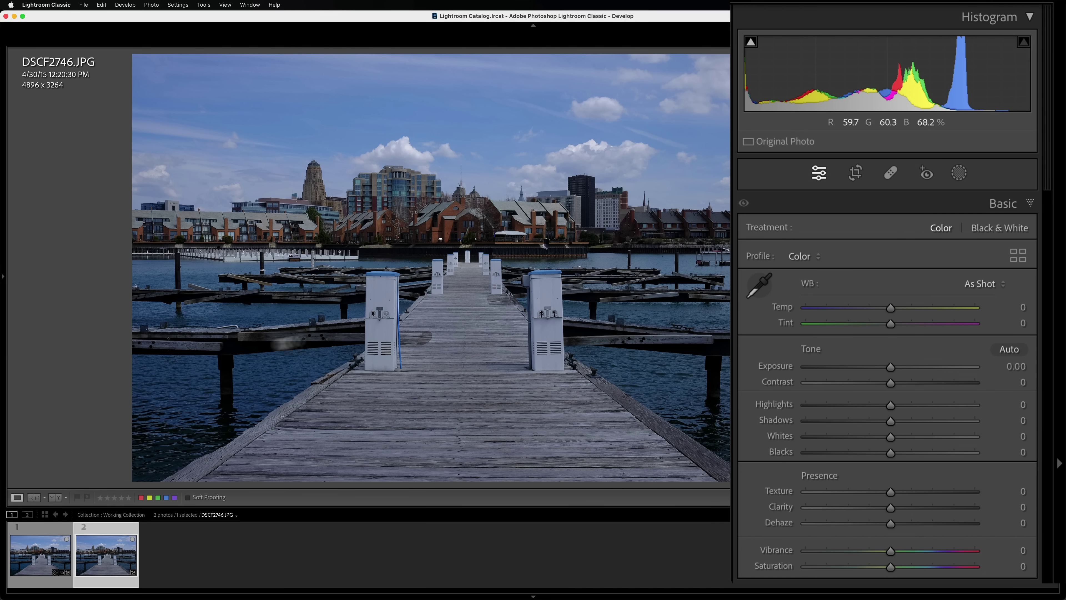
{"action": "left_click", "coordinate": [41, 558]}
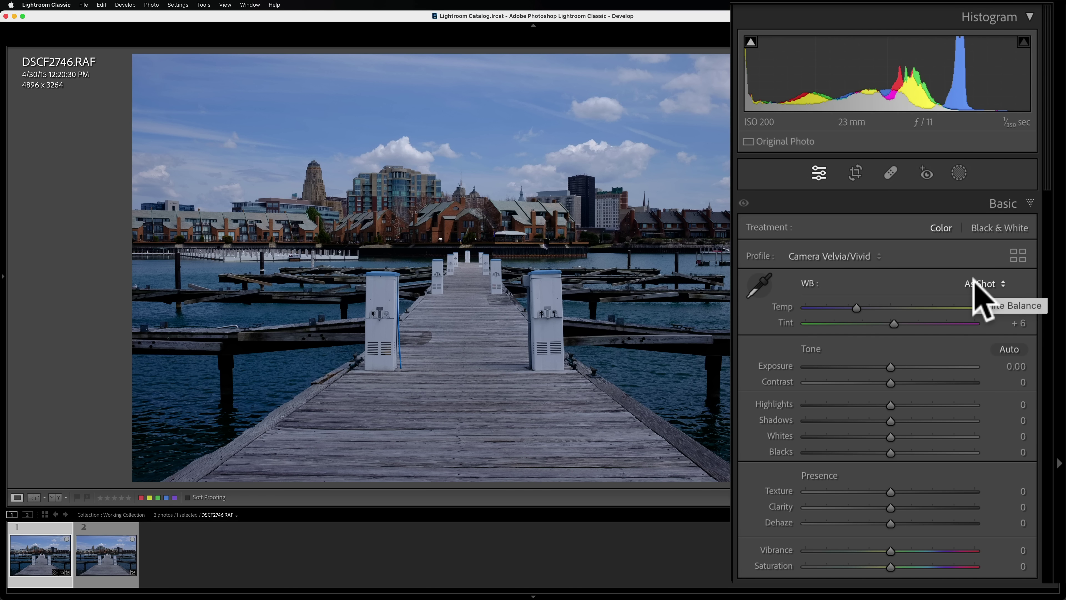
{"action": "left_click", "coordinate": [760, 286]}
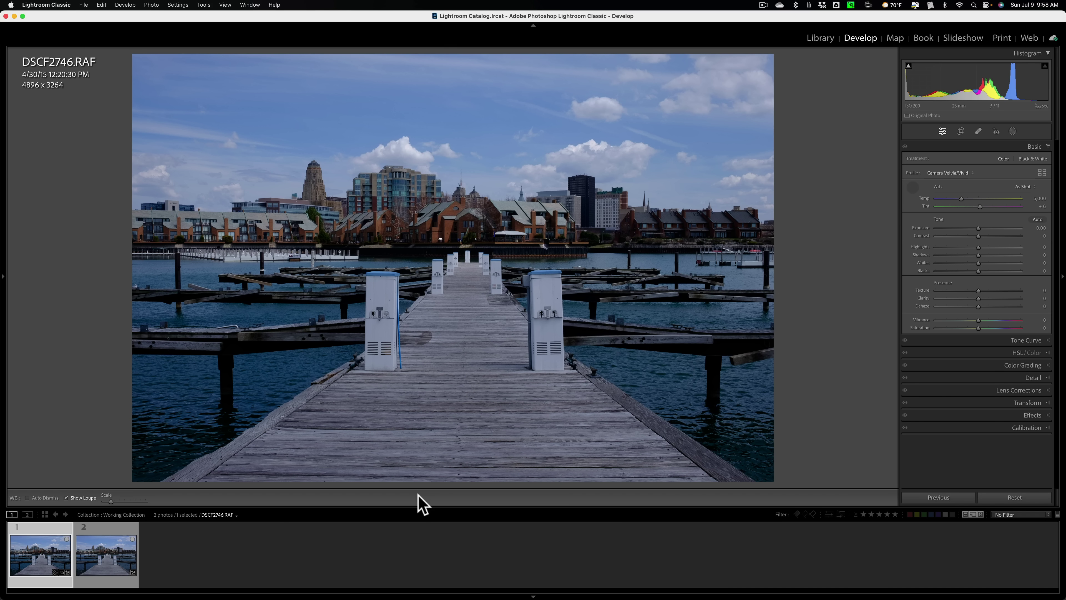
{"action": "key", "text": "t"}
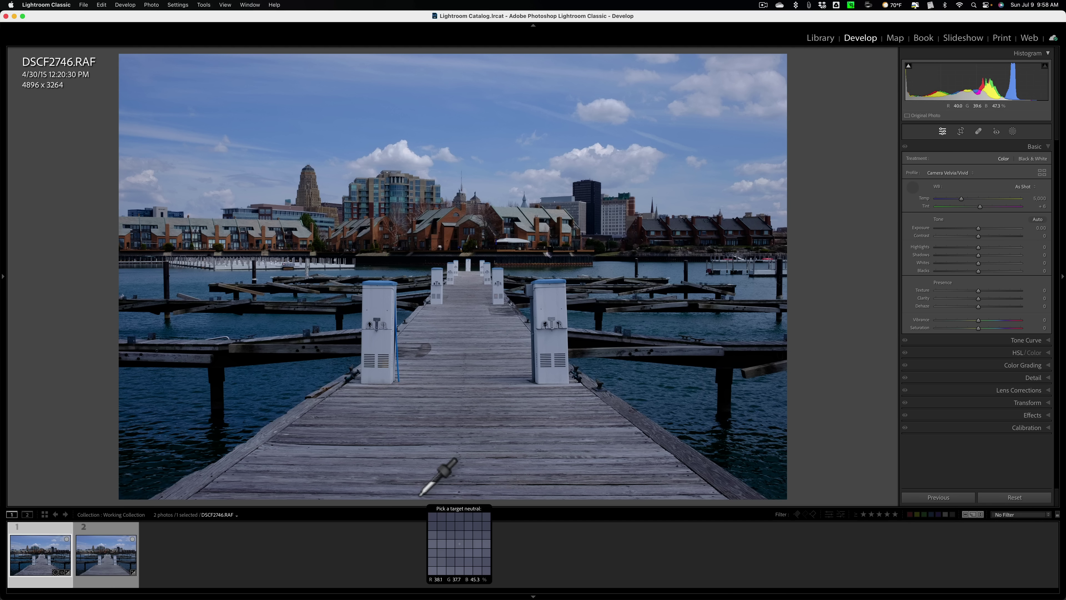
{"action": "key", "text": "t"}
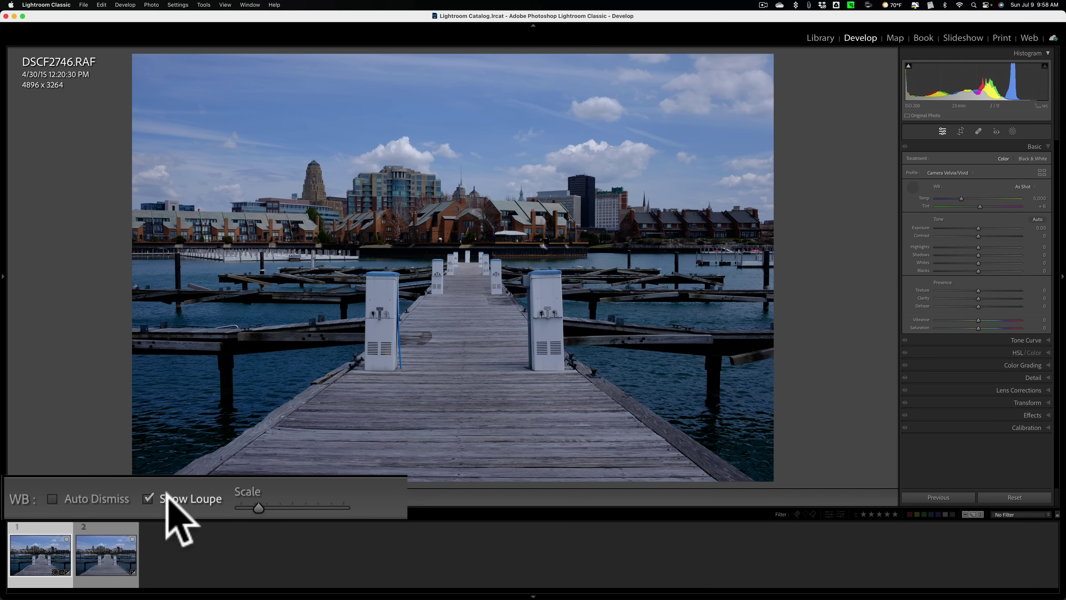
{"action": "left_click", "coordinate": [147, 491]}
{"action": "left_click", "coordinate": [146, 491]}
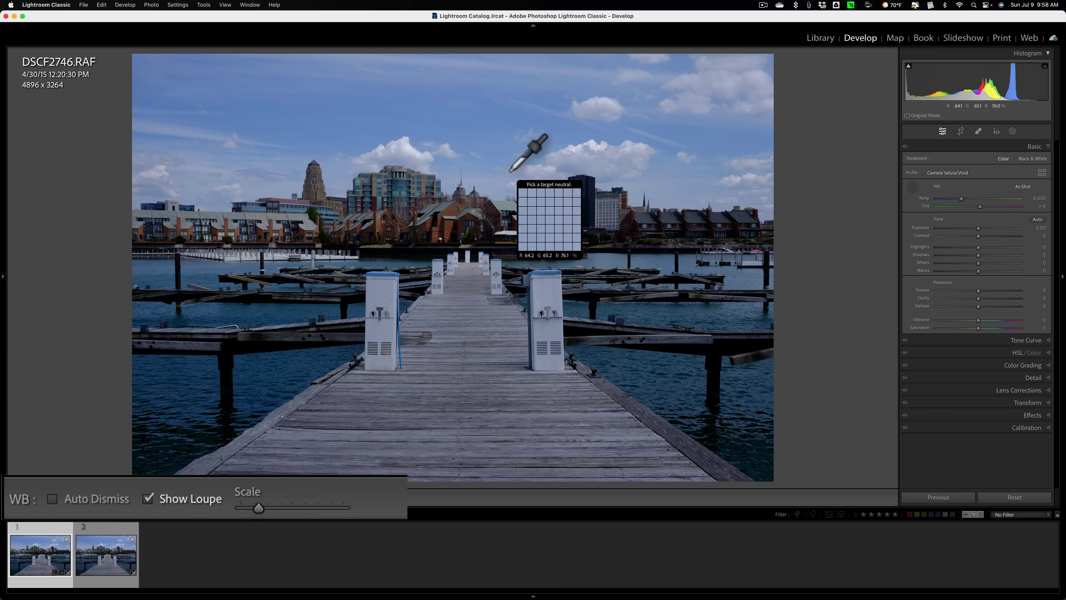
{"action": "left_click", "coordinate": [52, 499]}
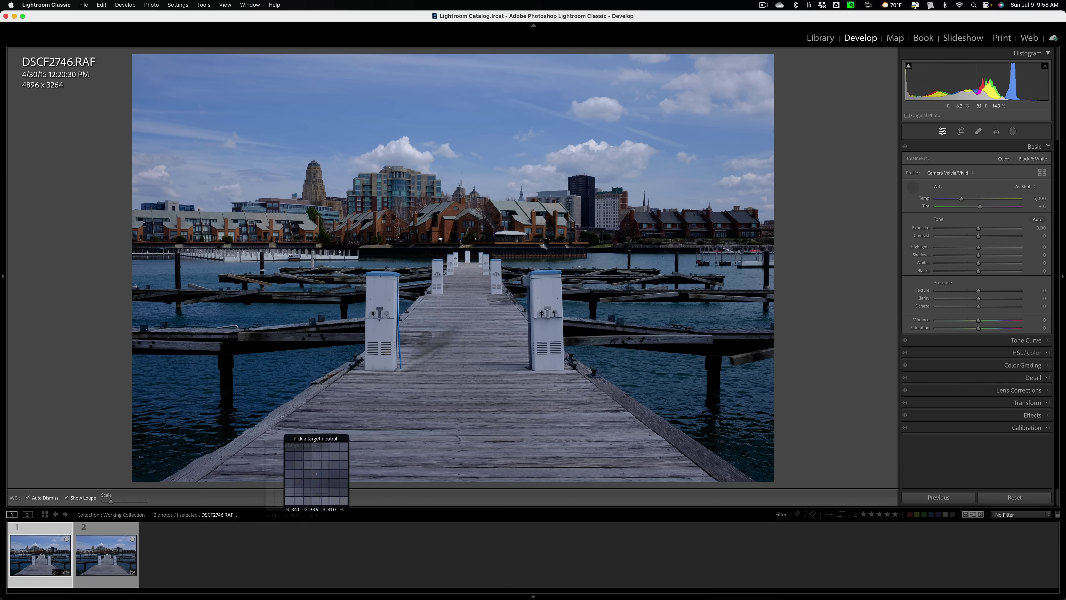
{"action": "left_click", "coordinate": [502, 155]}
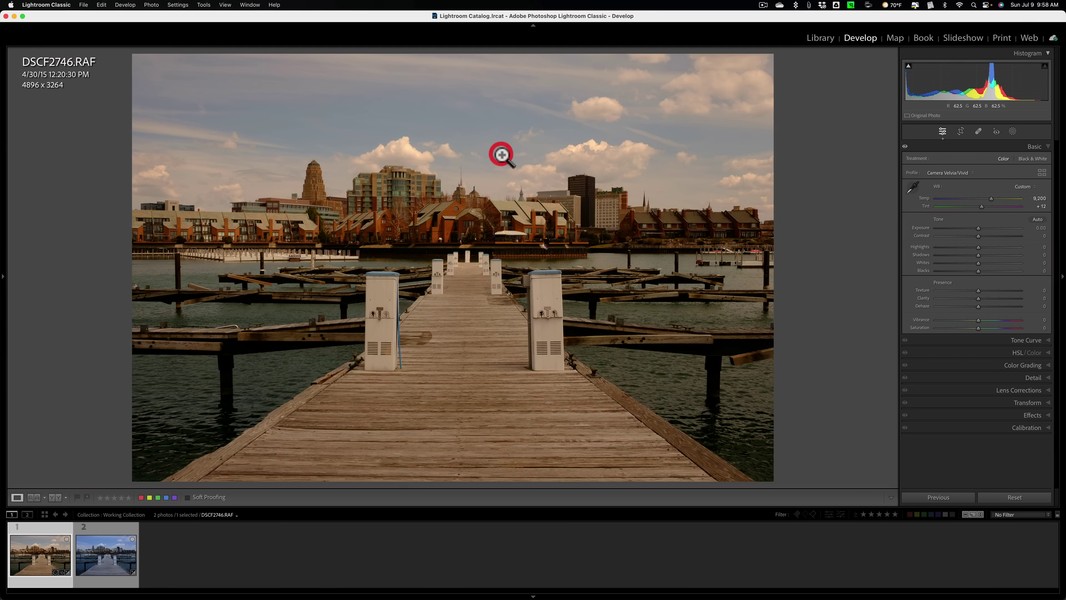
{"action": "left_click", "coordinate": [911, 187]}
{"action": "left_click", "coordinate": [468, 127]}
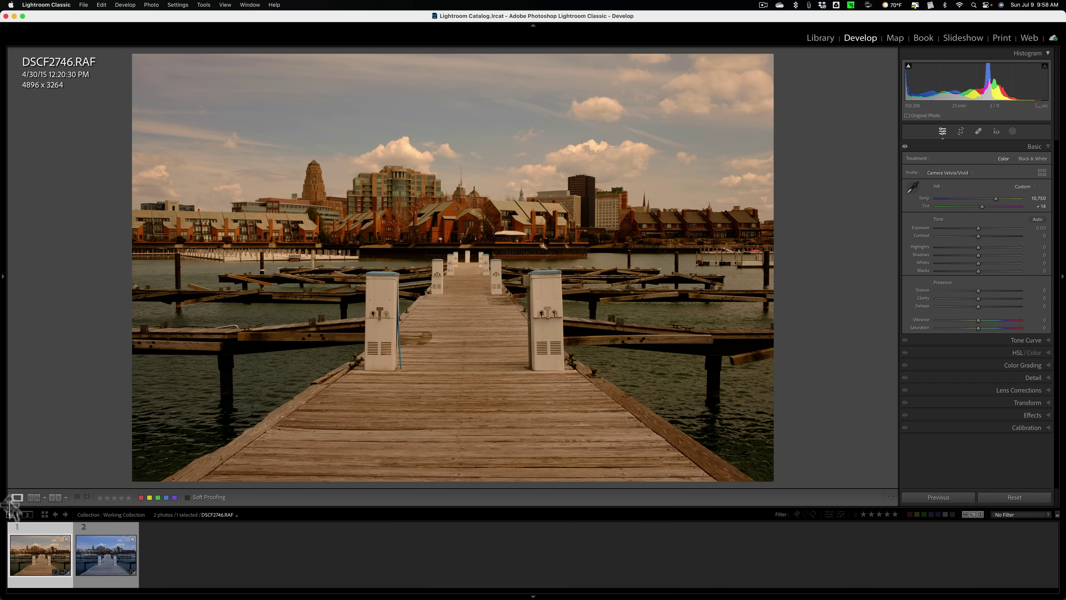
{"action": "left_click", "coordinate": [911, 188]}
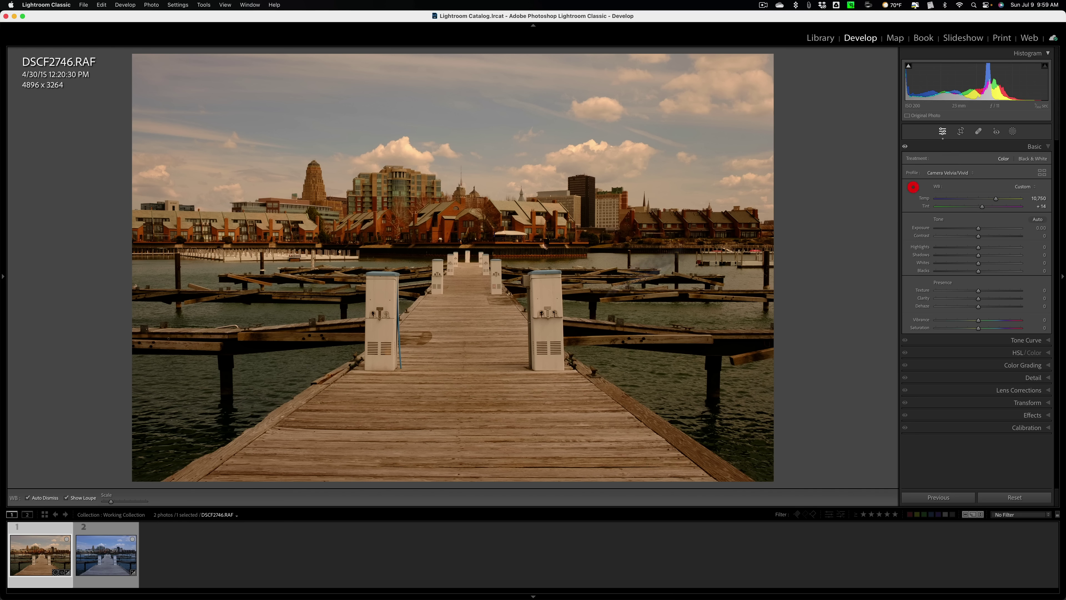
{"action": "left_click", "coordinate": [27, 497]}
{"action": "left_click", "coordinate": [471, 160]}
{"action": "left_click", "coordinate": [506, 157]}
{"action": "left_click", "coordinate": [471, 126]}
{"action": "left_click", "coordinate": [587, 147]}
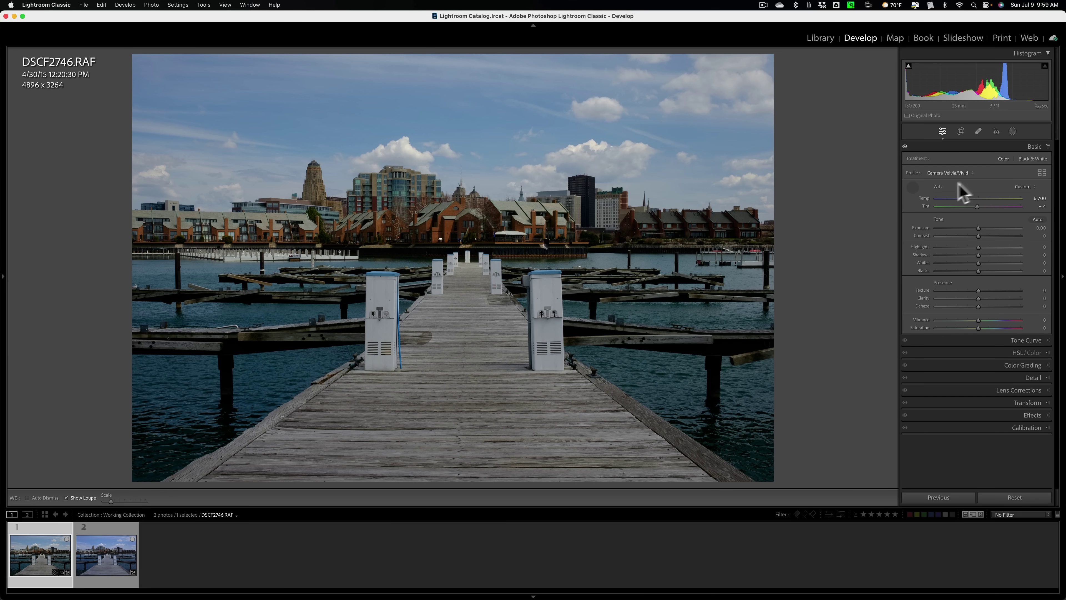
{"action": "left_click", "coordinate": [912, 188]}
{"action": "left_click", "coordinate": [1028, 186]}
{"action": "left_click", "coordinate": [1001, 117]}
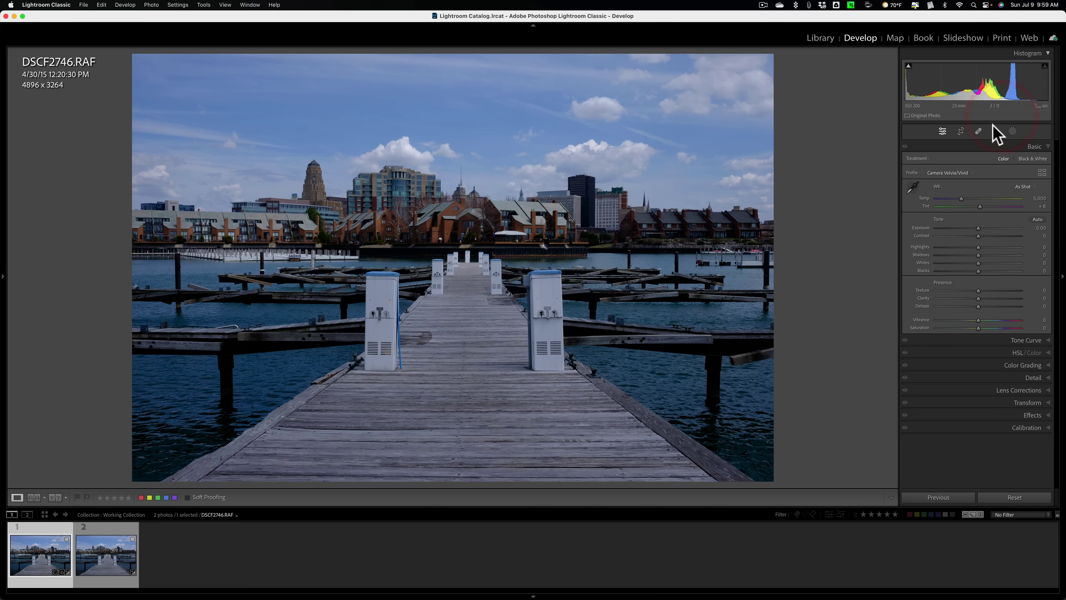
Step: Pick up the WB eyedropper from the Basic panel
{"action": "left_click", "coordinate": [912, 188]}
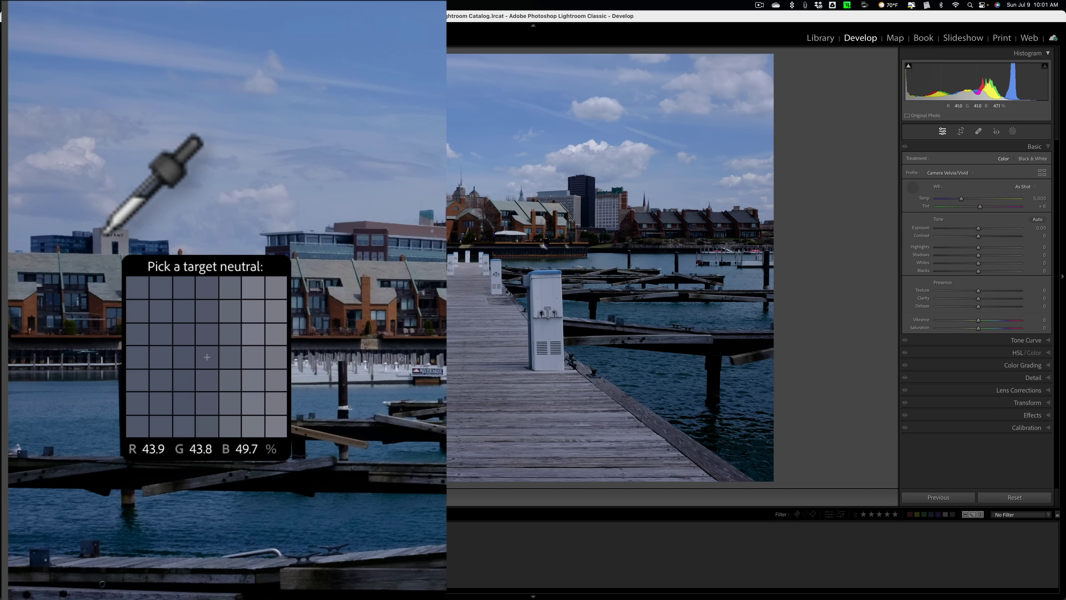
Step: Sample two neutral gray spots near the skyline, giving Custom white balance Temp 5,750, Tint +4
{"action": "left_click", "coordinate": [105, 231]}
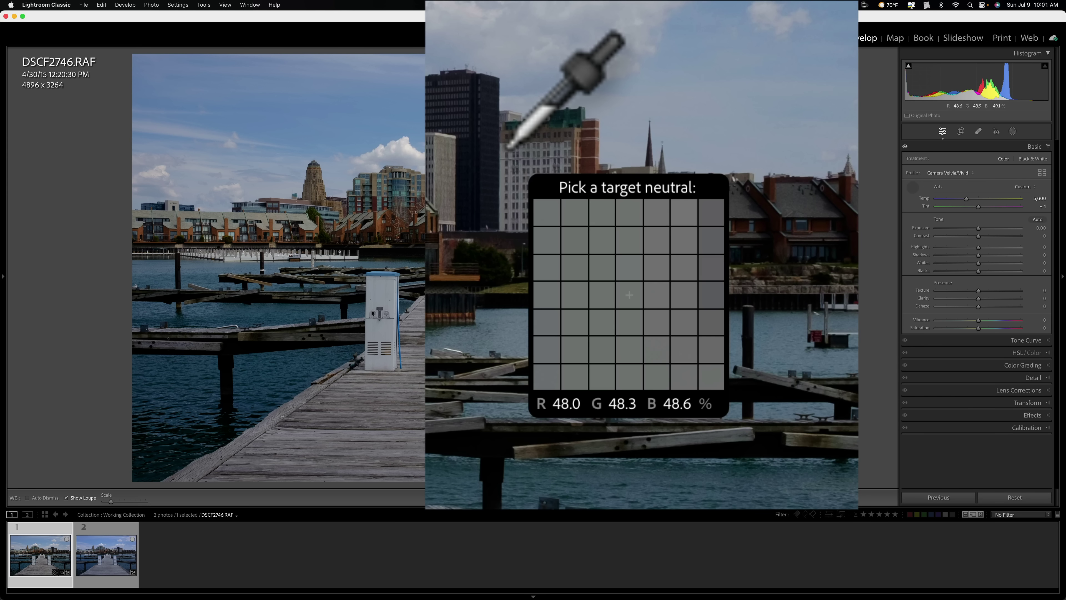
{"action": "left_click", "coordinate": [508, 147]}
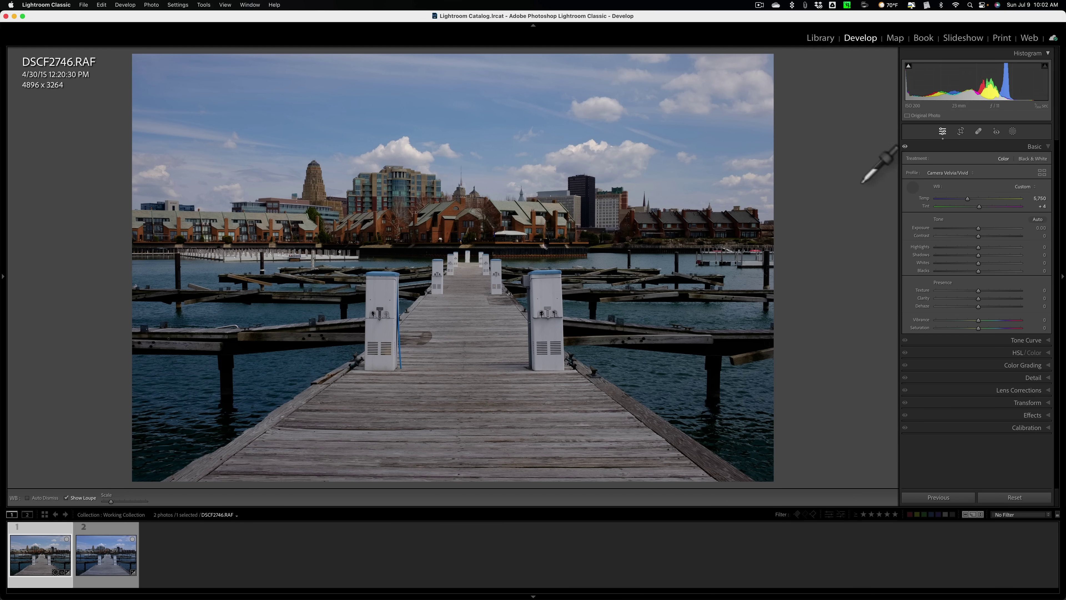
Step: Return the eyedropper to its well and toggle Before/After with backslash to compare the correction
{"action": "left_click", "coordinate": [913, 186]}
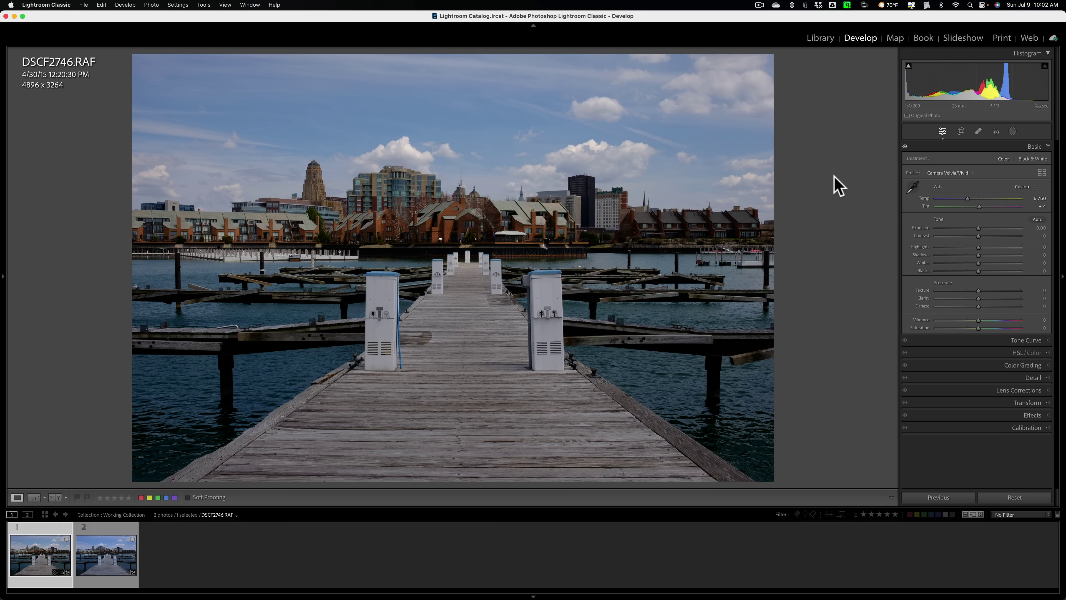
{"action": "key", "text": "backslash"}
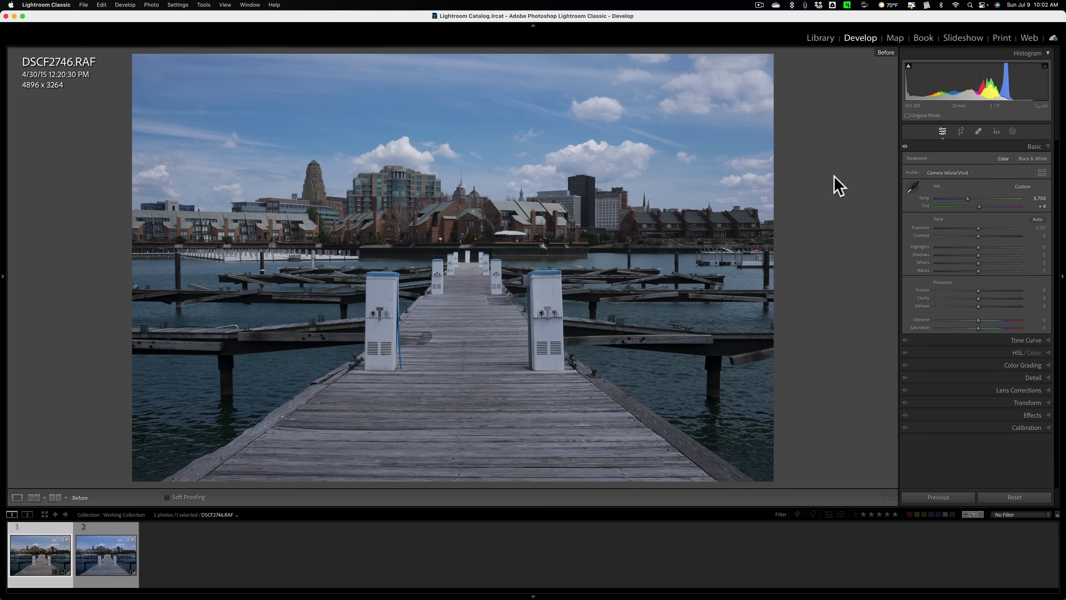
{"action": "key", "text": "backslash"}
{"action": "key", "text": "backslash"}
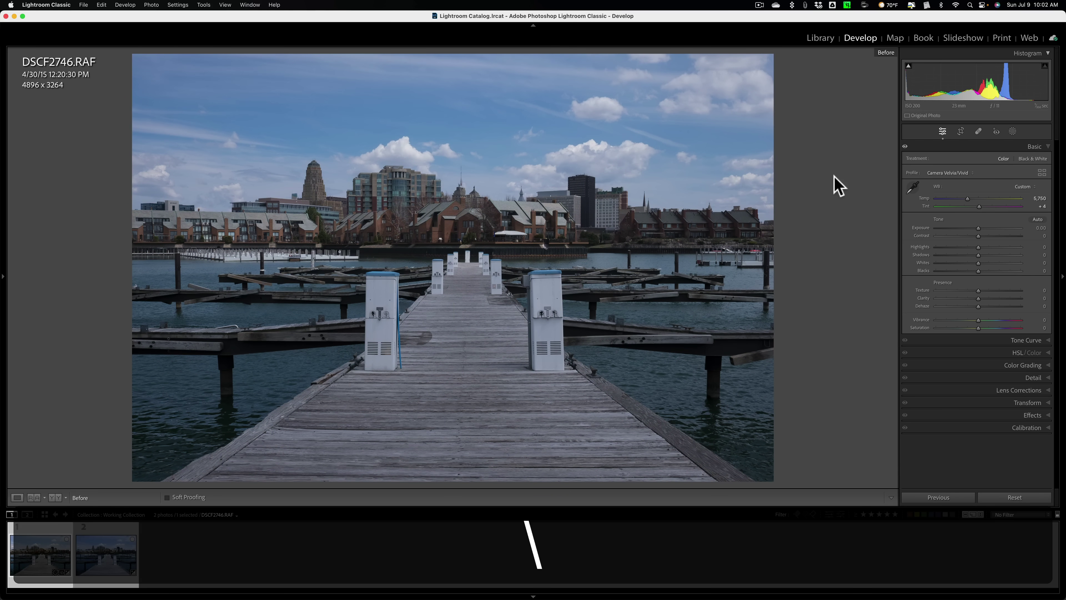
{"action": "key", "text": "backslash"}
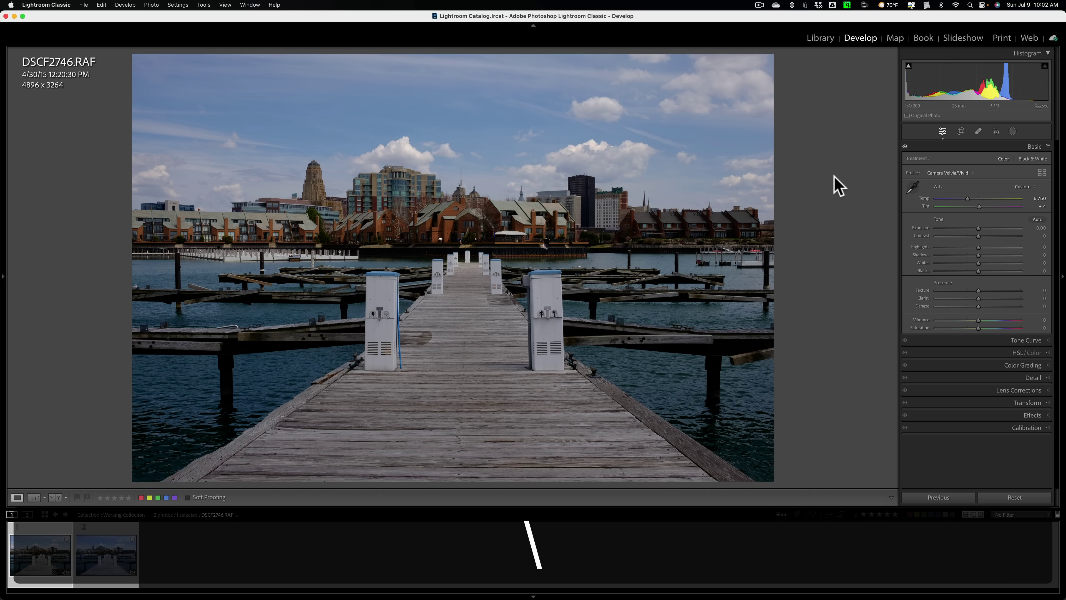